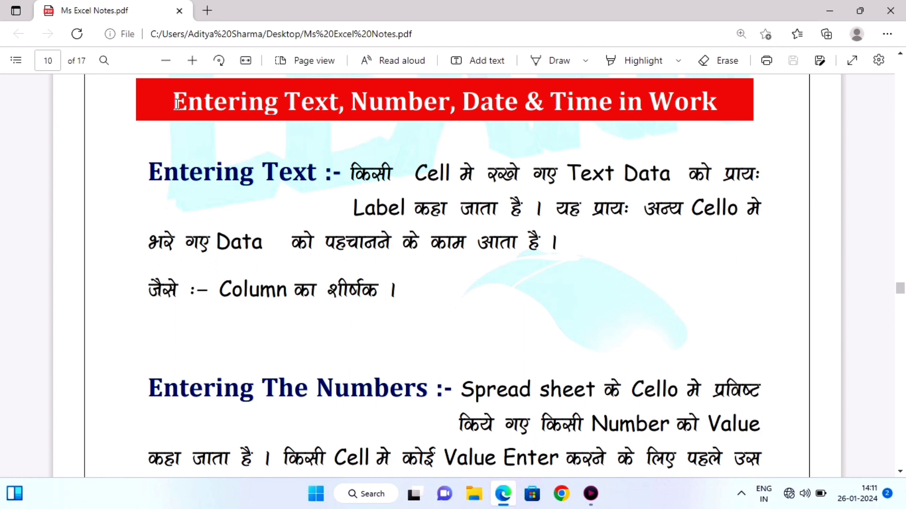
Select the page title text and switch on the PDF highlighter
{"action": "left_click_drag", "start_coordinate": [172, 104], "coordinate": [718, 108]}
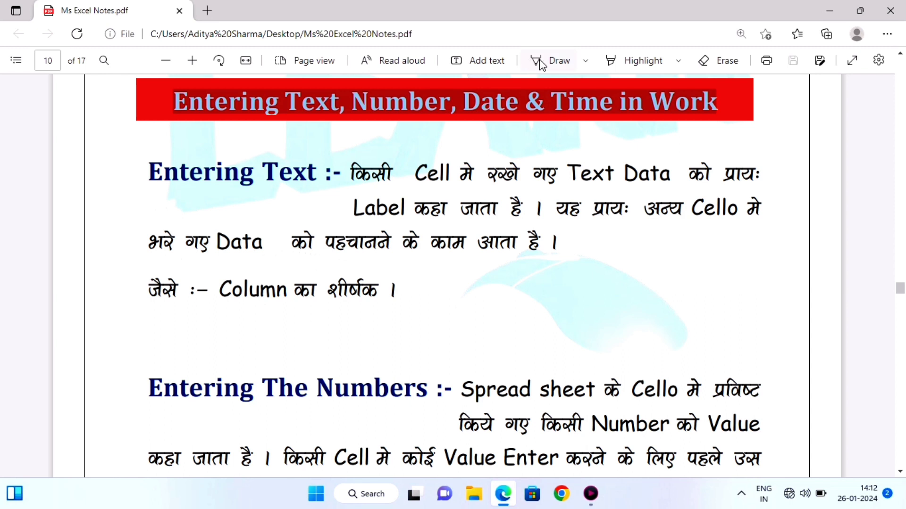
{"action": "left_click", "coordinate": [617, 60]}
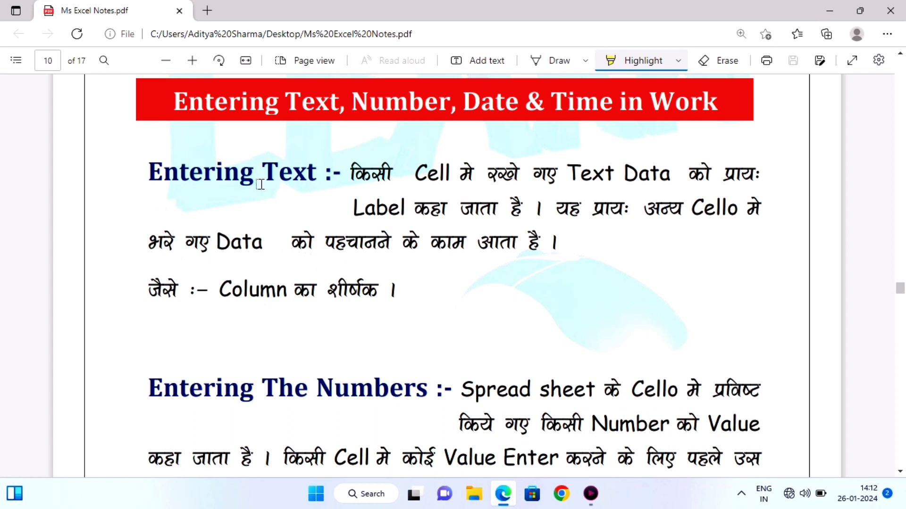
Highlight the 'Entering Text :-' heading in yellow, then its first two definition lines in green
{"action": "left_click_drag", "start_coordinate": [150, 174], "coordinate": [342, 176]}
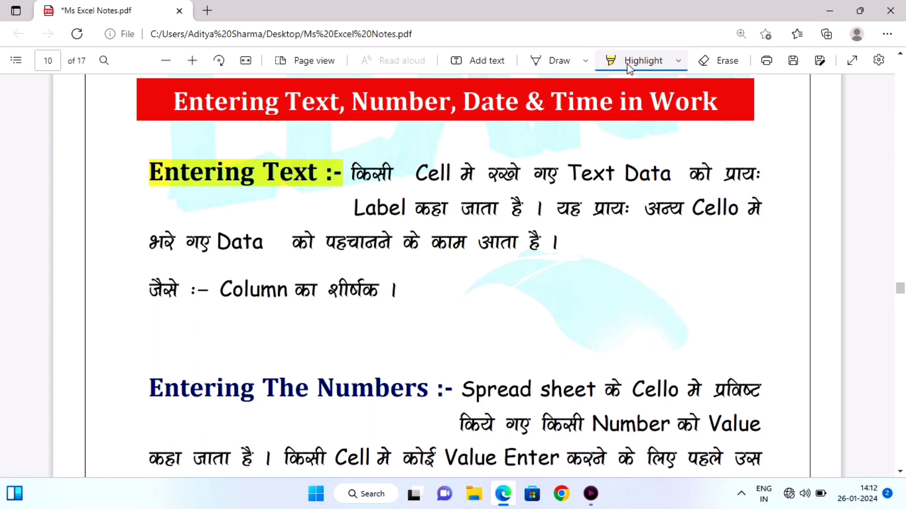
{"action": "left_click", "coordinate": [678, 62]}
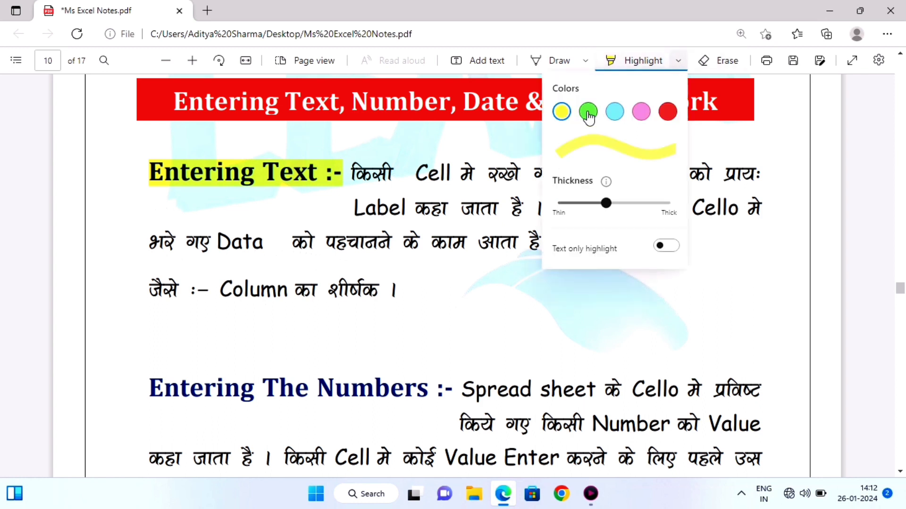
{"action": "left_click", "coordinate": [588, 111]}
{"action": "left_click_drag", "start_coordinate": [350, 175], "coordinate": [732, 174]}
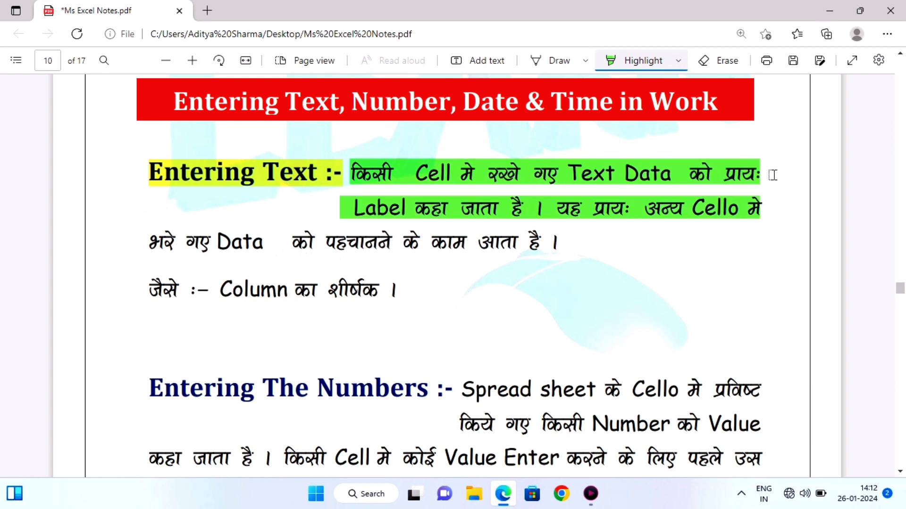
{"action": "left_click_drag", "start_coordinate": [732, 174], "coordinate": [760, 169]}
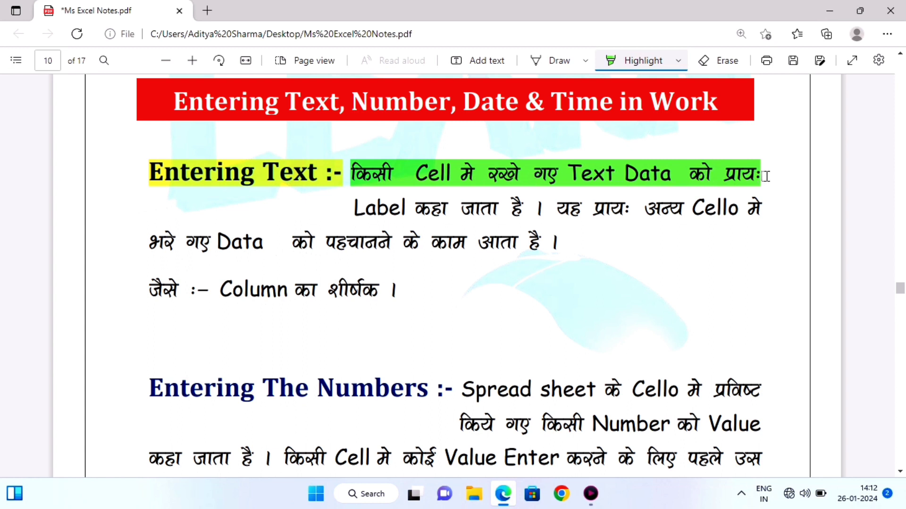
{"action": "mouse_move", "coordinate": [352, 206]}
{"action": "left_mouse_down"}
{"action": "mouse_move", "coordinate": [519, 217]}
{"action": "mouse_move", "coordinate": [760, 210]}
{"action": "left_mouse_up"}
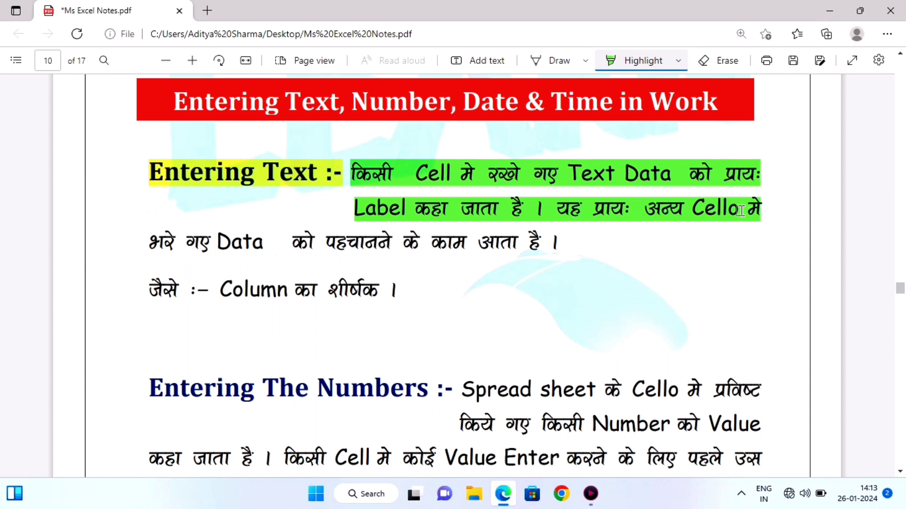
Highlight the definition's third line, the word Label, and the 'जैसे :- Column' line in green
{"action": "left_click_drag", "start_coordinate": [149, 238], "coordinate": [558, 245]}
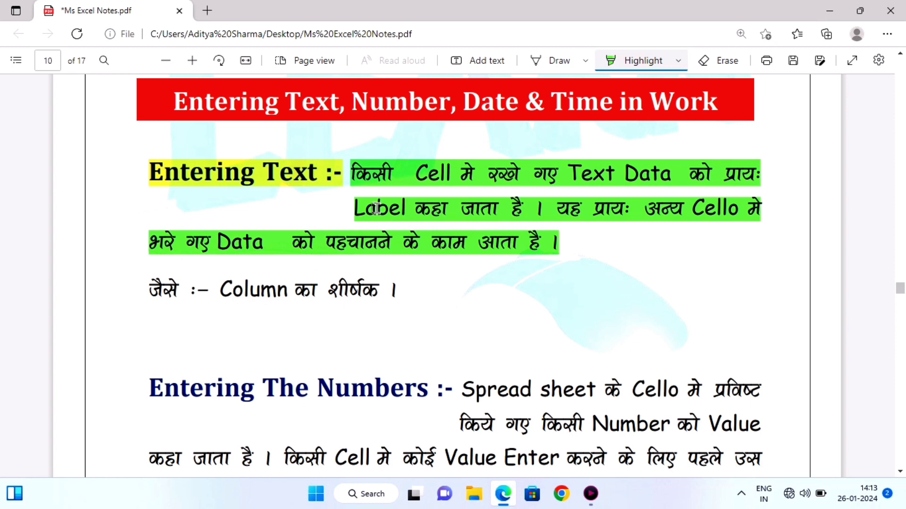
{"action": "left_click_drag", "start_coordinate": [353, 209], "coordinate": [407, 213]}
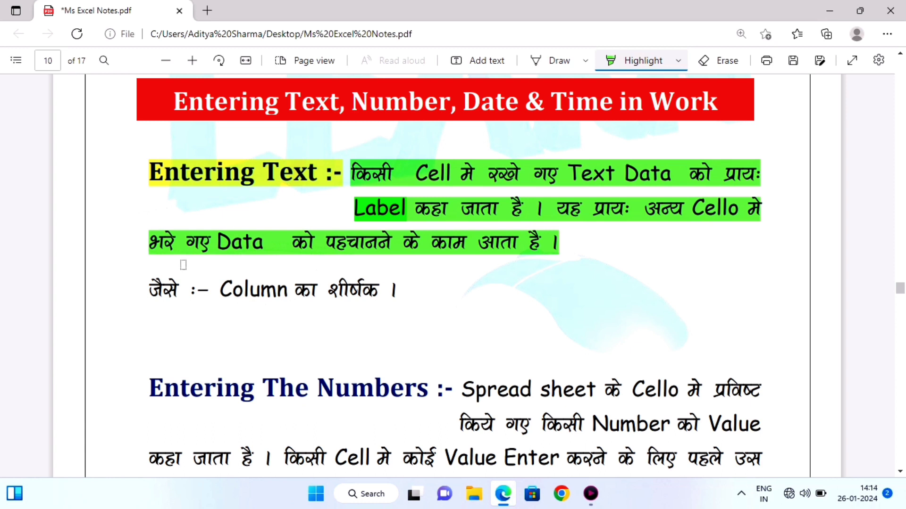
{"action": "left_click_drag", "start_coordinate": [148, 289], "coordinate": [397, 291]}
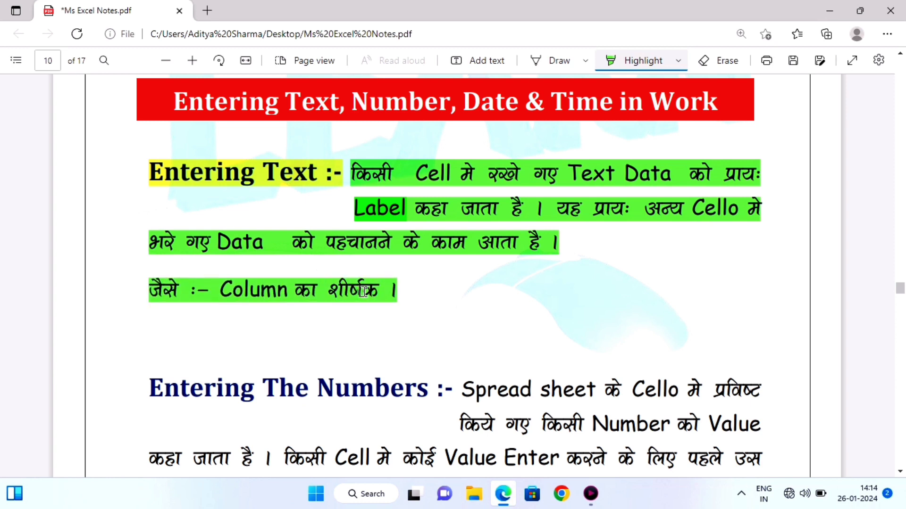
Minimize Edge and launch Excel from the Run box to open blank workbook Book1
{"action": "left_click", "coordinate": [831, 3]}
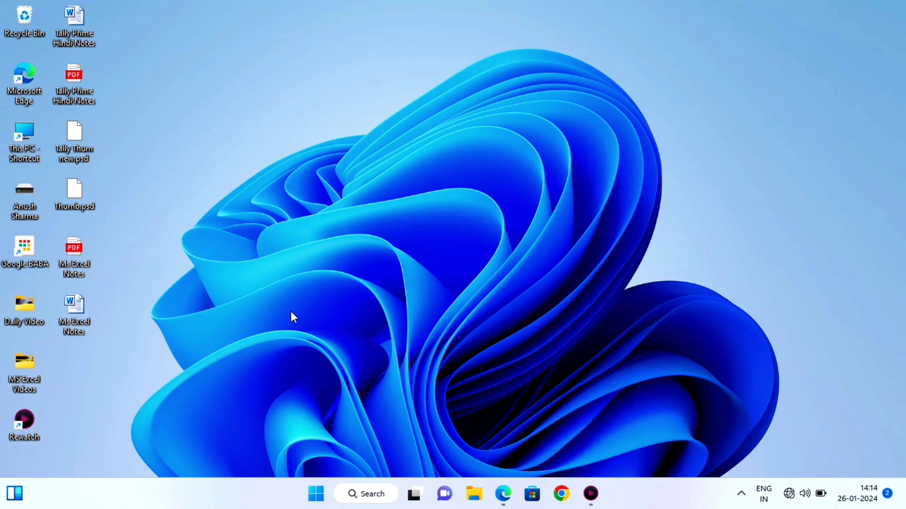
{"action": "key", "text": "super+r"}
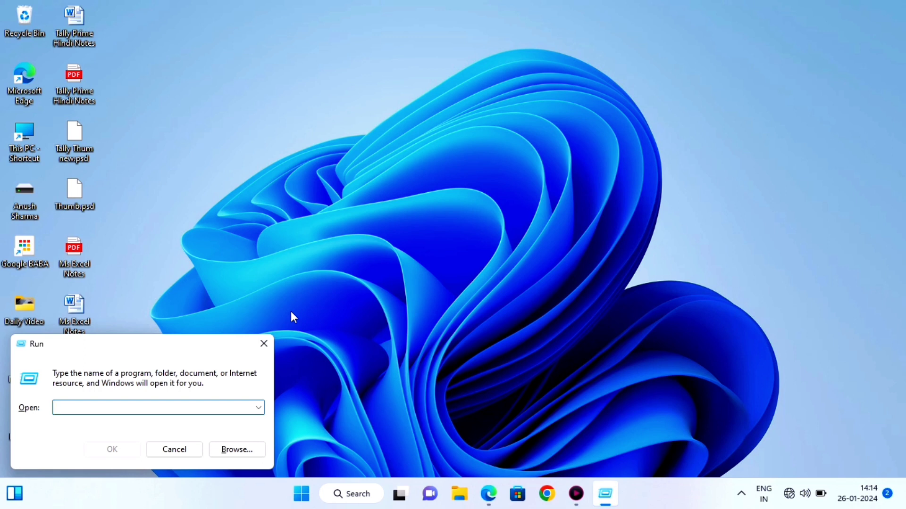
{"action": "type", "text": "Exc"}
{"action": "type", "text": "el"}
{"action": "key", "text": "Return"}
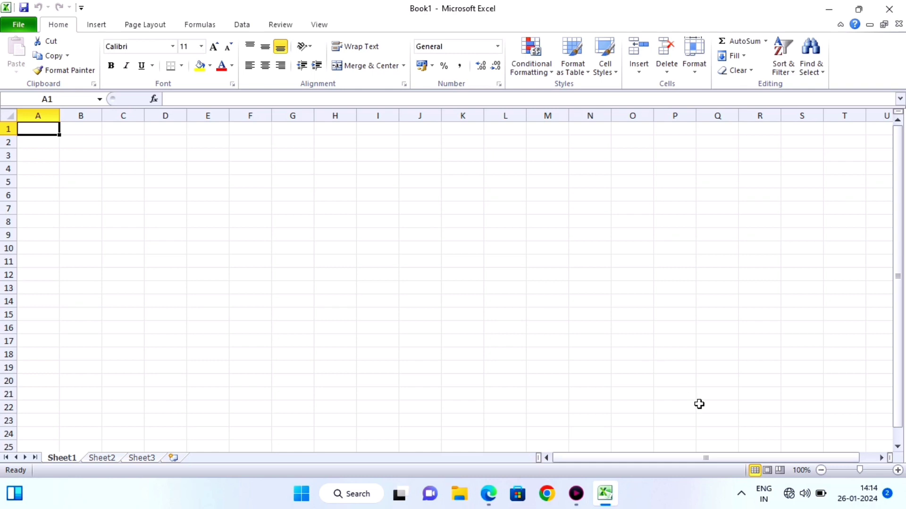
Zoom the sheet in to 160% and select cell C4
{"action": "left_click", "coordinate": [898, 470]}
{"action": "left_click", "coordinate": [898, 470]}
{"action": "left_click", "coordinate": [898, 470]}
{"action": "left_click", "coordinate": [898, 470]}
{"action": "left_click", "coordinate": [898, 470]}
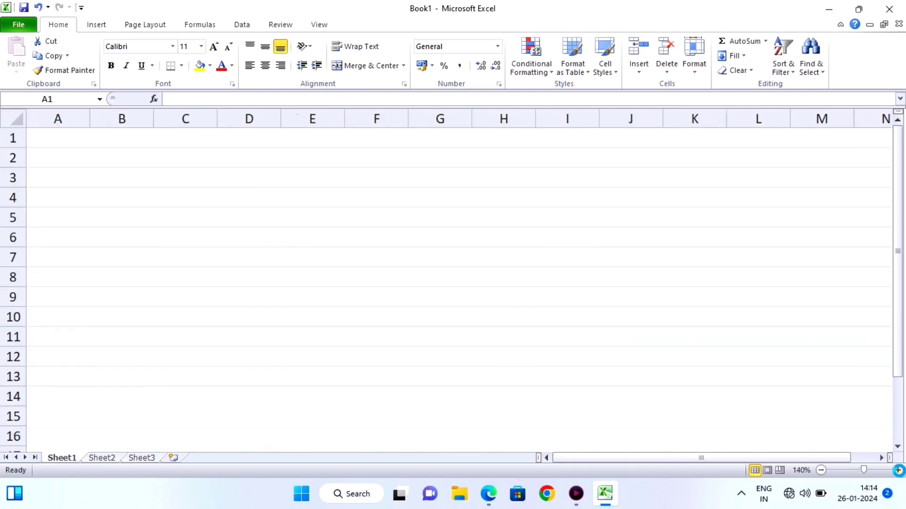
{"action": "left_click", "coordinate": [898, 470]}
{"action": "left_click", "coordinate": [179, 203]}
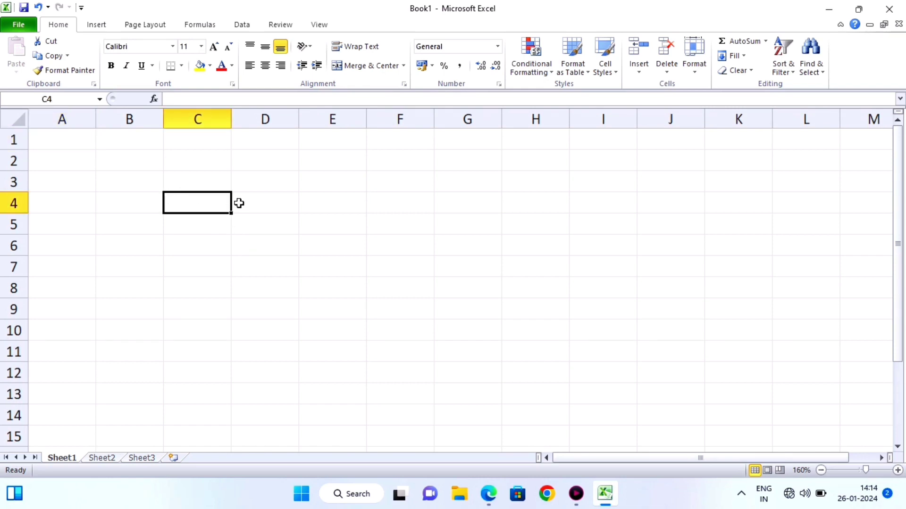
{"action": "left_click", "coordinate": [255, 202]}
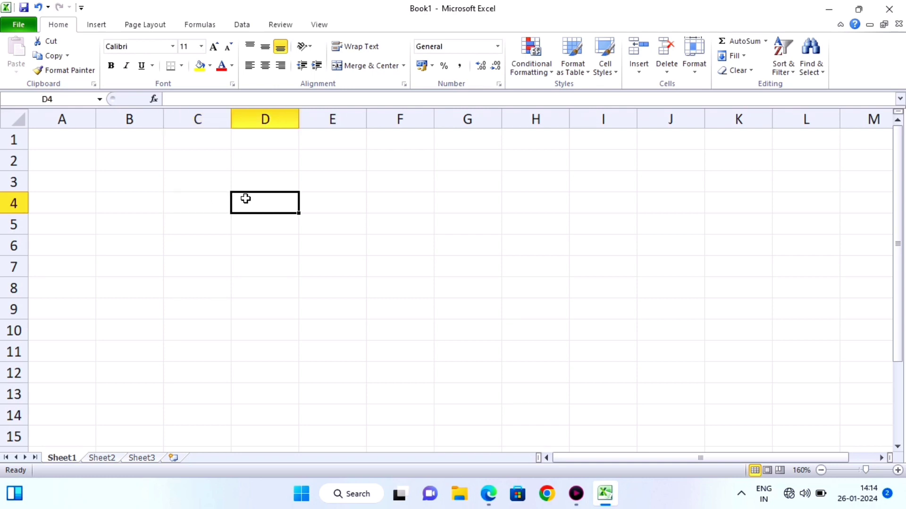
{"action": "left_click", "coordinate": [202, 199]}
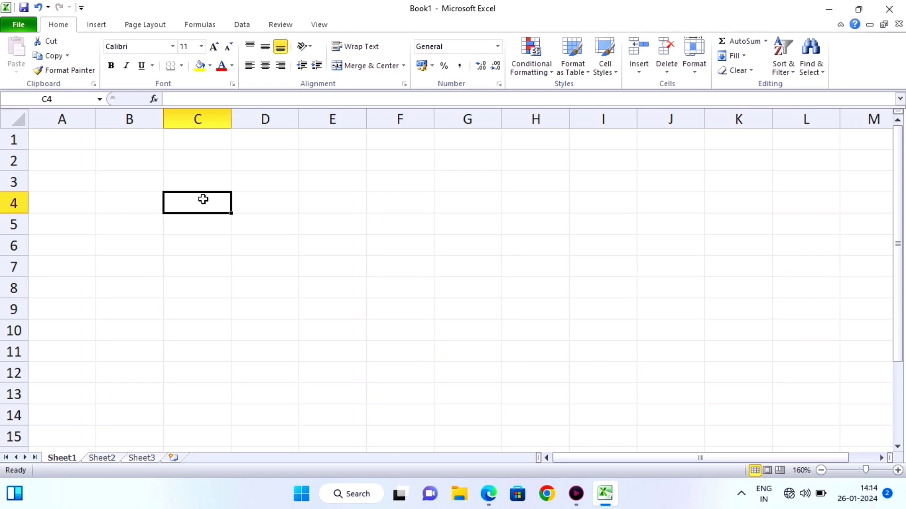
Enter 'Learn Computer IT' in C4, fixing typos, then switch back to the PDF
{"action": "type", "text": "Learn "}
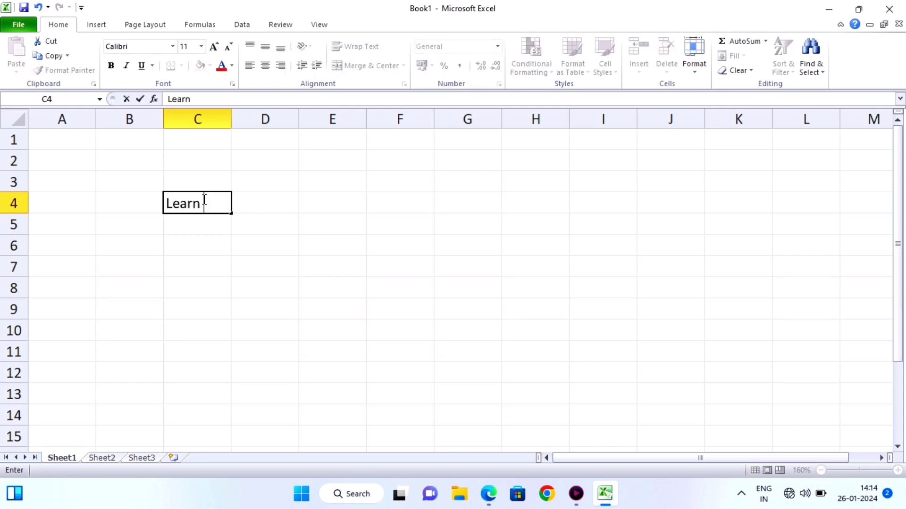
{"action": "type", "text": "Co0m"}
{"action": "key", "text": "BackSpace"}
{"action": "key", "text": "BackSpace"}
{"action": "key", "text": "BackSpace"}
{"action": "type", "text": "o"}
{"action": "type", "text": "mputer "}
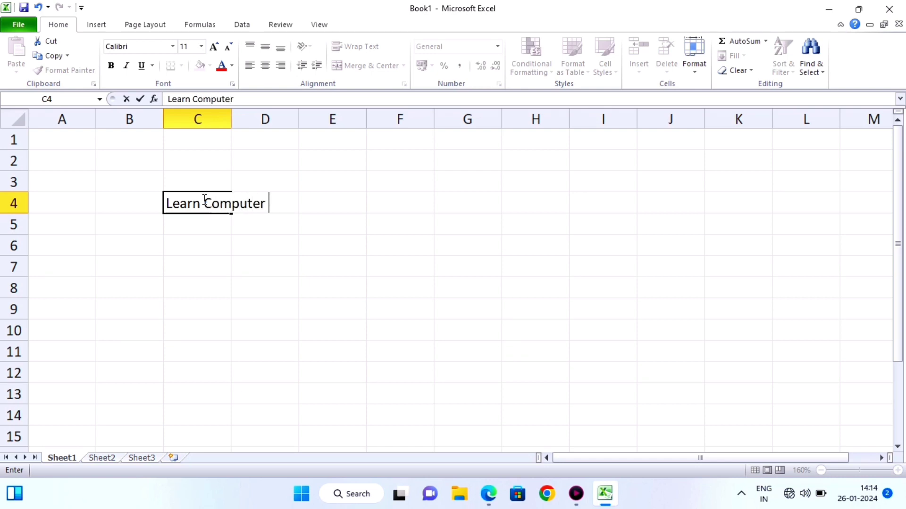
{"action": "type", "text": "It"}
{"action": "key", "text": "BackSpace"}
{"action": "type", "text": "T"}
{"action": "left_click", "coordinate": [278, 243]}
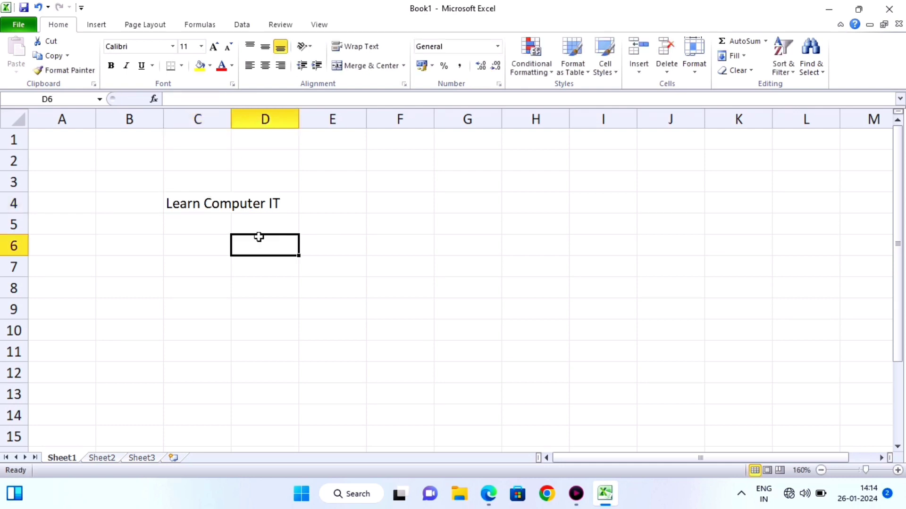
{"action": "left_click", "coordinate": [204, 206]}
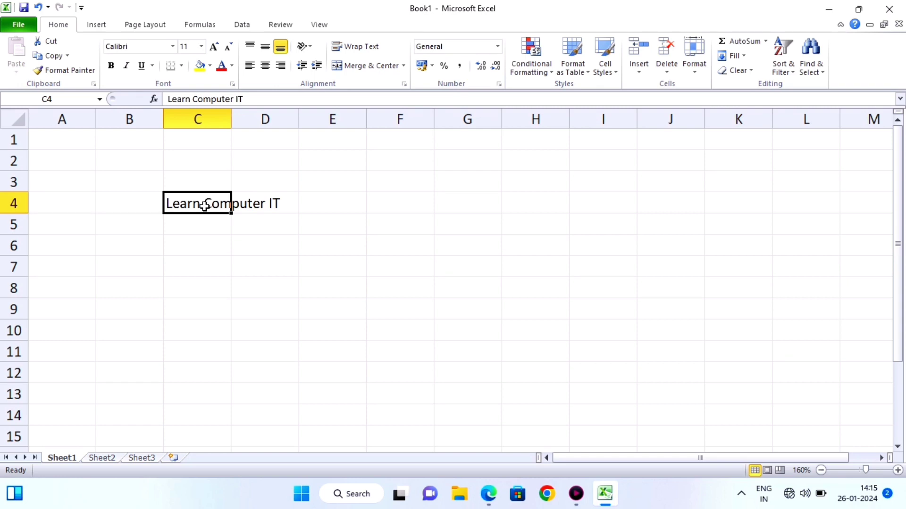
{"action": "key", "text": "alt+Tab"}
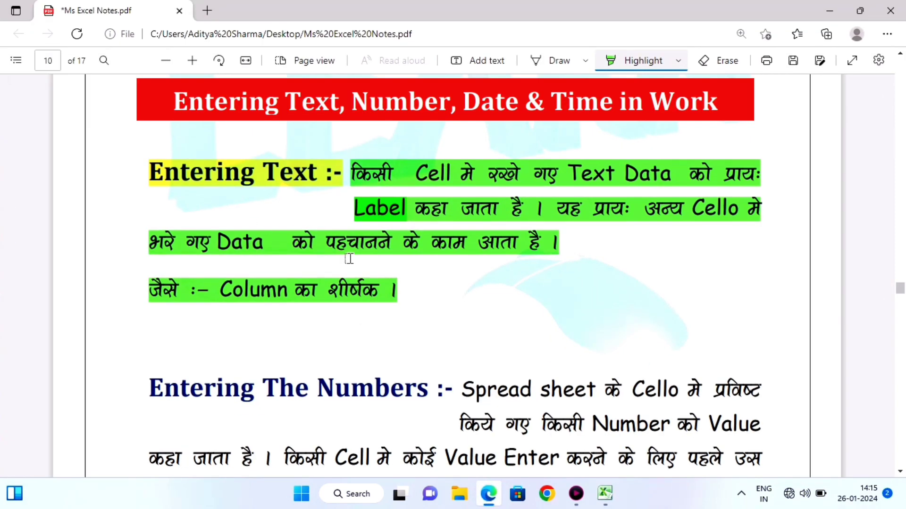
Highlight the 'Entering The Numbers :-' heading and the paragraph's first two lines in green
{"action": "scroll", "coordinate": [349, 259], "scroll_direction": "down", "scroll_amount": 2}
{"action": "scroll", "coordinate": [349, 259], "scroll_direction": "down", "scroll_amount": 2}
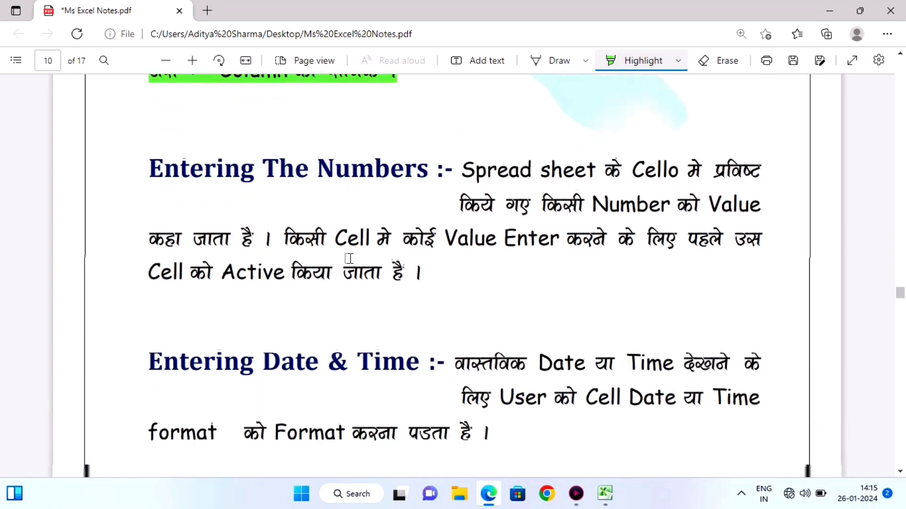
{"action": "scroll", "coordinate": [349, 258], "scroll_direction": "down", "scroll_amount": 1}
{"action": "scroll", "coordinate": [270, 157], "scroll_direction": "down", "scroll_amount": 1}
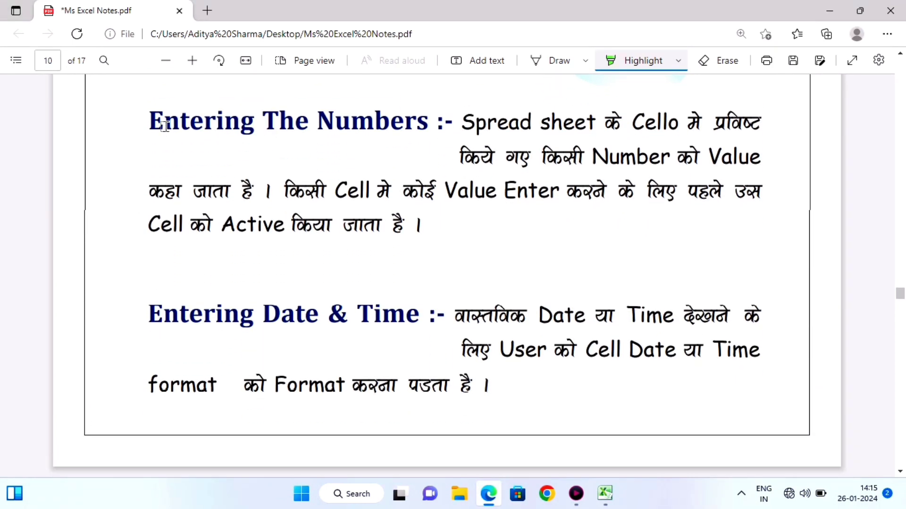
{"action": "left_click_drag", "start_coordinate": [150, 122], "coordinate": [446, 124]}
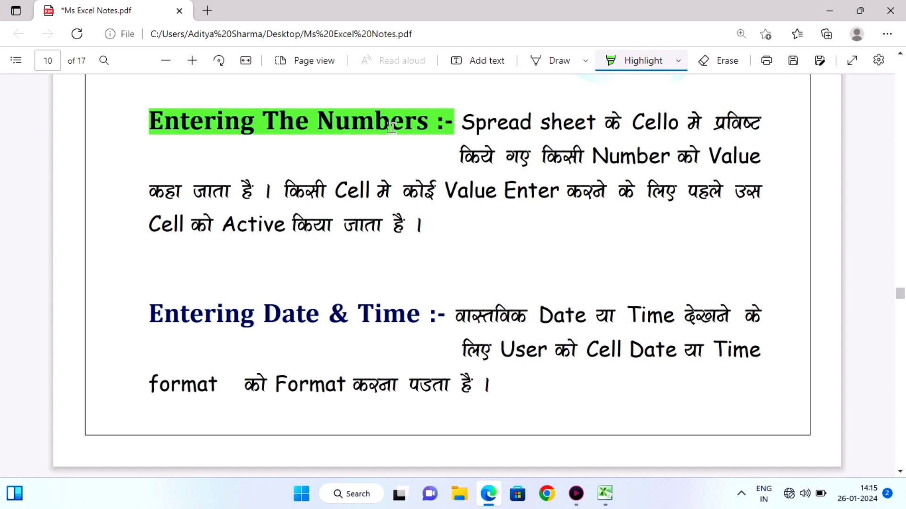
{"action": "left_click_drag", "start_coordinate": [462, 122], "coordinate": [762, 124]}
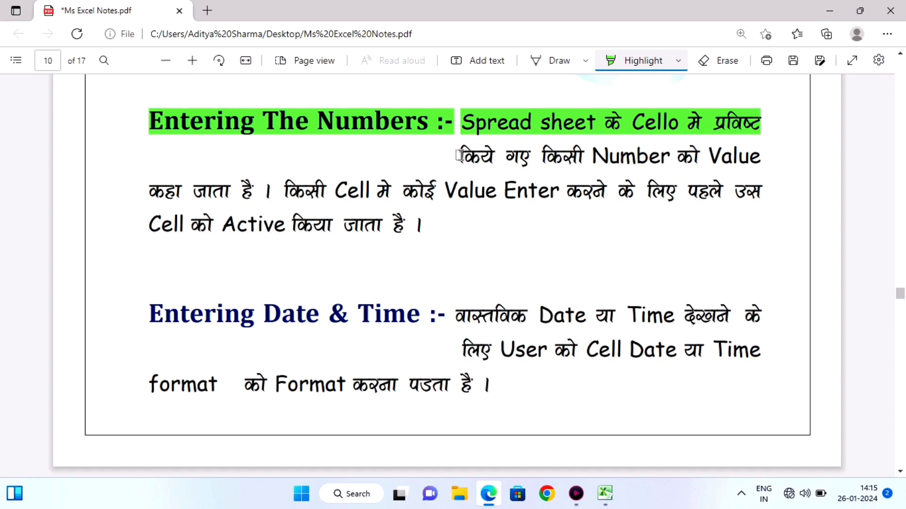
{"action": "left_click_drag", "start_coordinate": [457, 156], "coordinate": [763, 157]}
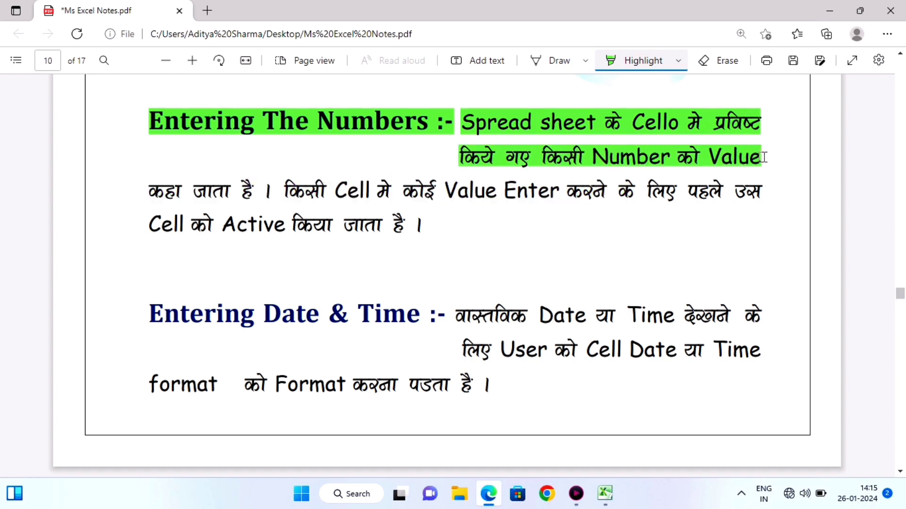
Highlight the paragraph's third and last lines, dismissing the OneDrive notification
{"action": "left_click_drag", "start_coordinate": [150, 188], "coordinate": [272, 195]}
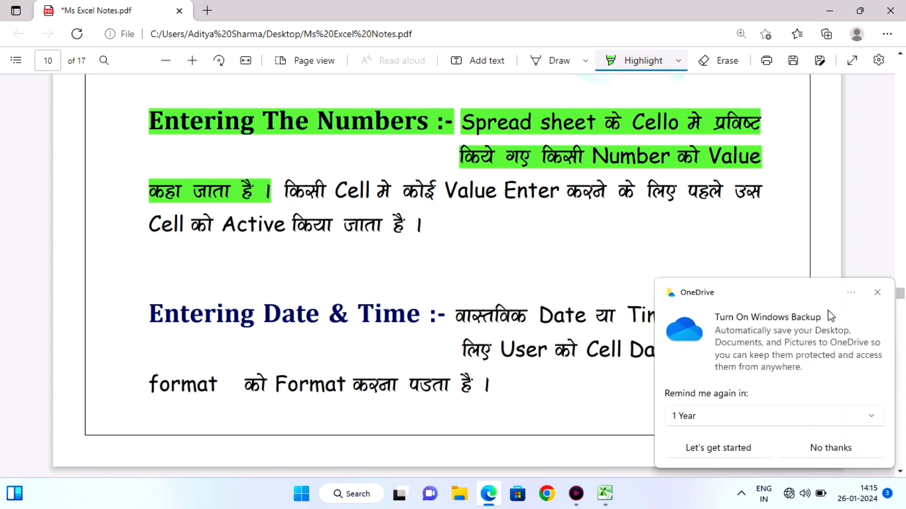
{"action": "left_click", "coordinate": [877, 295]}
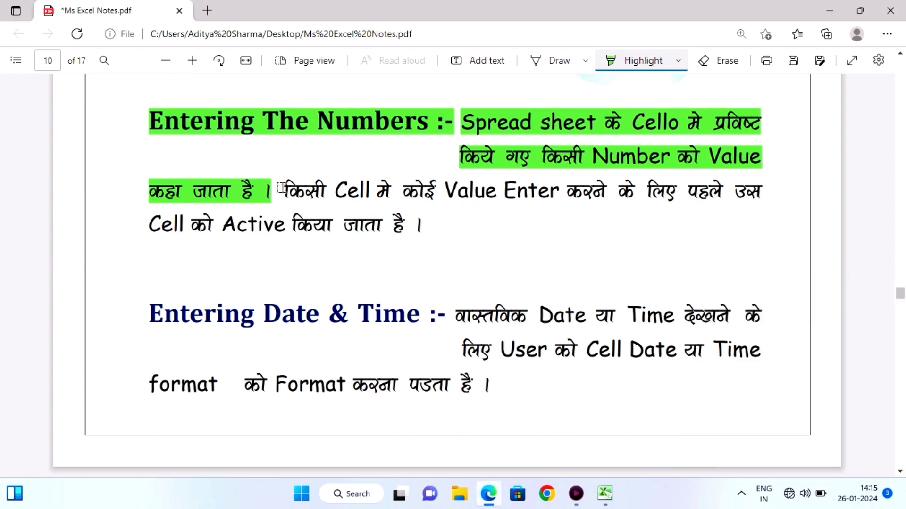
{"action": "left_click_drag", "start_coordinate": [282, 191], "coordinate": [635, 194]}
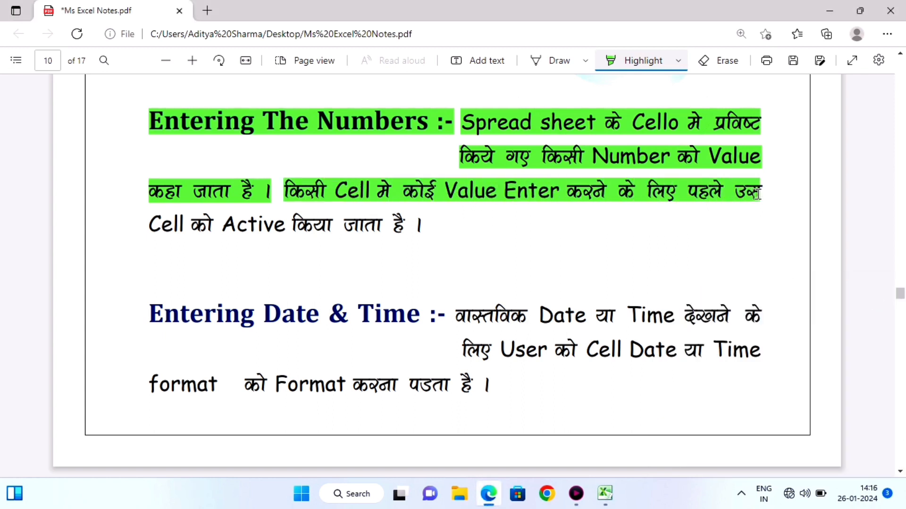
{"action": "left_click_drag", "start_coordinate": [635, 193], "coordinate": [774, 194]}
{"action": "left_click_drag", "start_coordinate": [145, 222], "coordinate": [422, 231]}
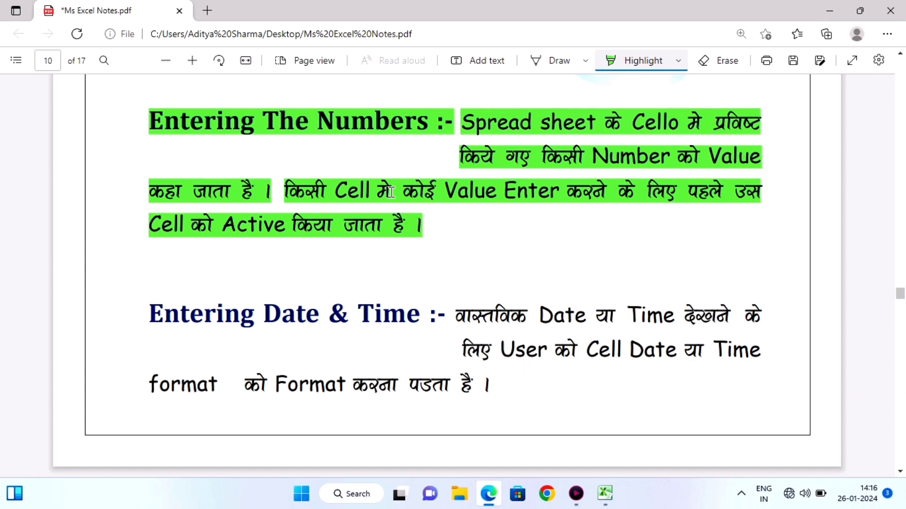
{"action": "left_click", "coordinate": [829, 13]}
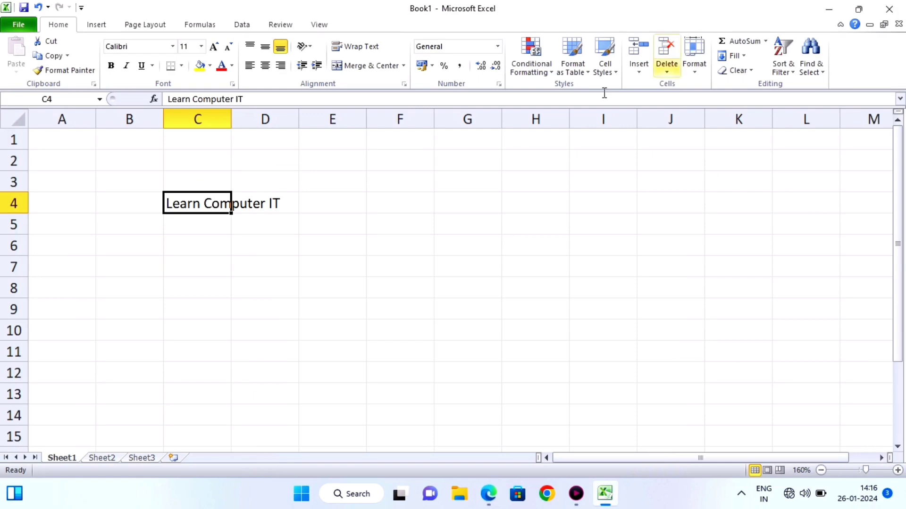
{"action": "left_click", "coordinate": [390, 205]}
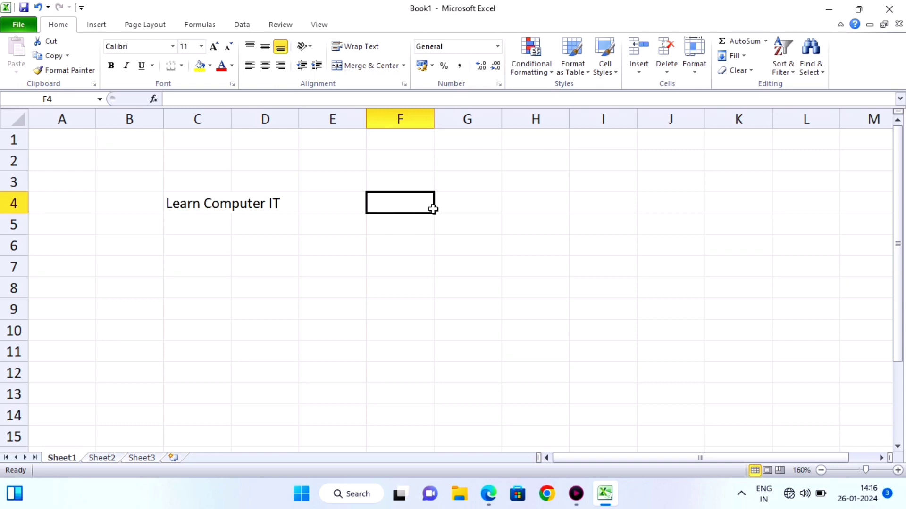
{"action": "left_click", "coordinate": [528, 206]}
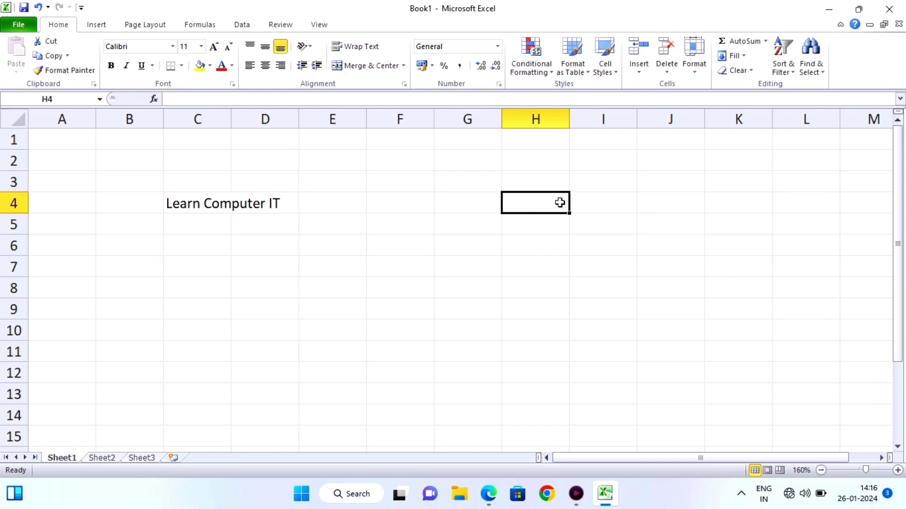
{"action": "key", "text": "alt+Tab"}
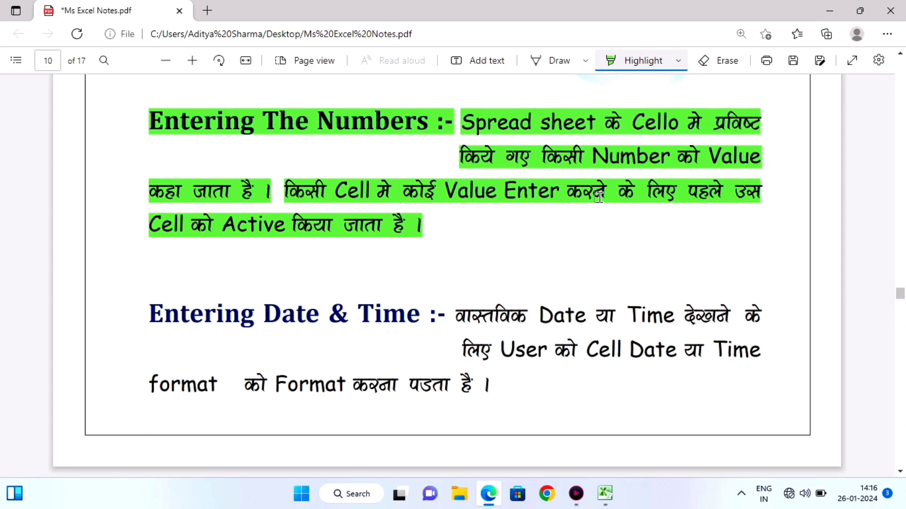
{"action": "key", "text": "alt+Tab"}
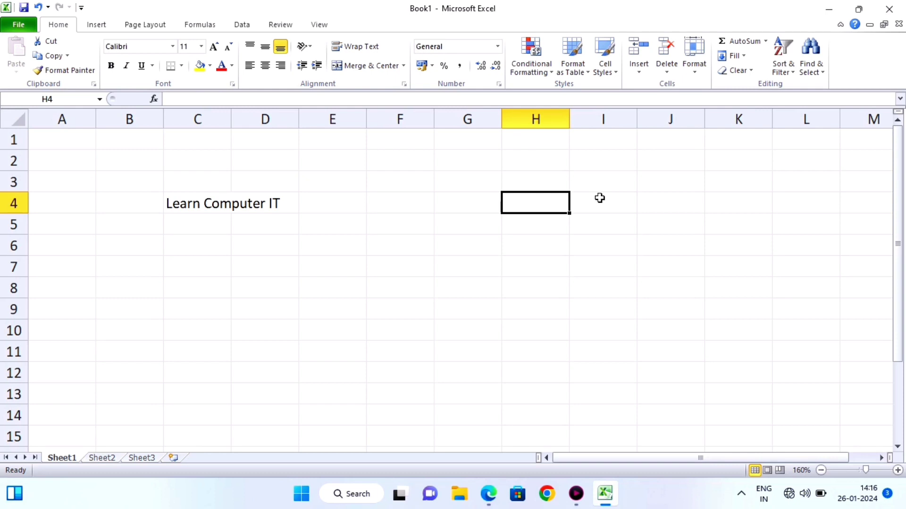
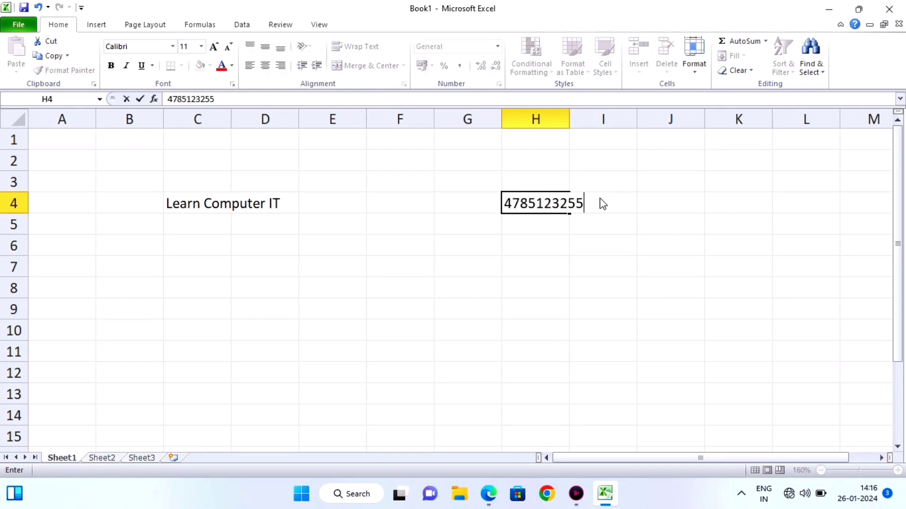
{"action": "key", "text": "Return"}
{"action": "left_click", "coordinate": [583, 201]}
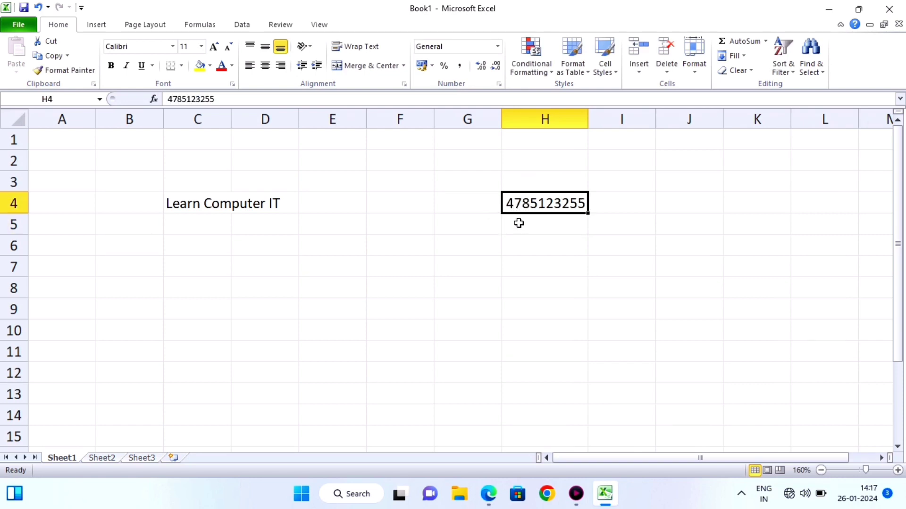
{"action": "key", "text": "alt+Tab"}
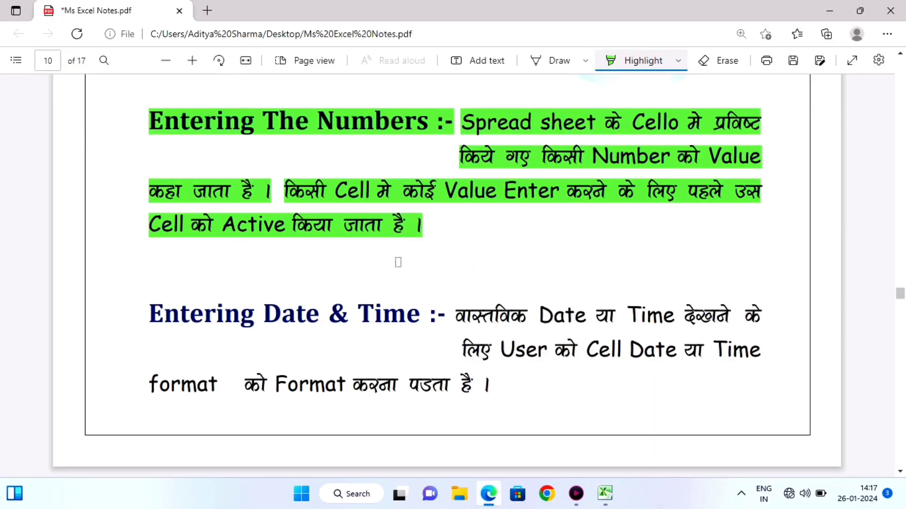
Highlight the 'Entering Date & Time :-' heading and its three paragraph lines in green
{"action": "scroll", "coordinate": [396, 259], "scroll_direction": "down", "scroll_amount": 1}
{"action": "left_click_drag", "start_coordinate": [148, 245], "coordinate": [440, 248]}
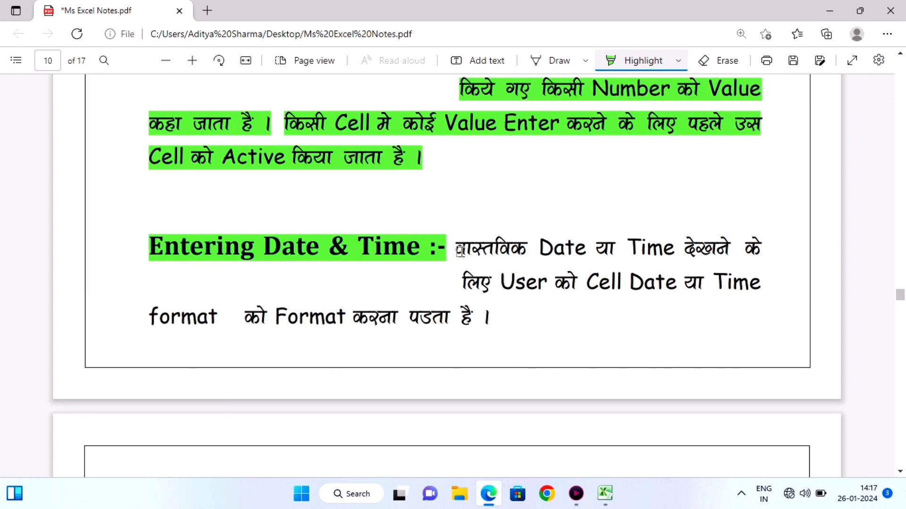
{"action": "left_click_drag", "start_coordinate": [456, 248], "coordinate": [760, 249]}
{"action": "left_click_drag", "start_coordinate": [462, 283], "coordinate": [761, 283]}
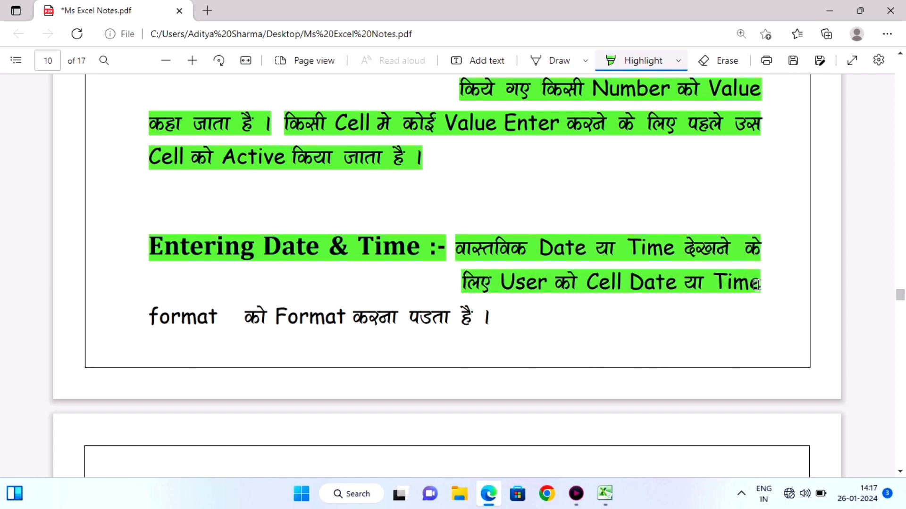
{"action": "left_click_drag", "start_coordinate": [153, 319], "coordinate": [498, 316]}
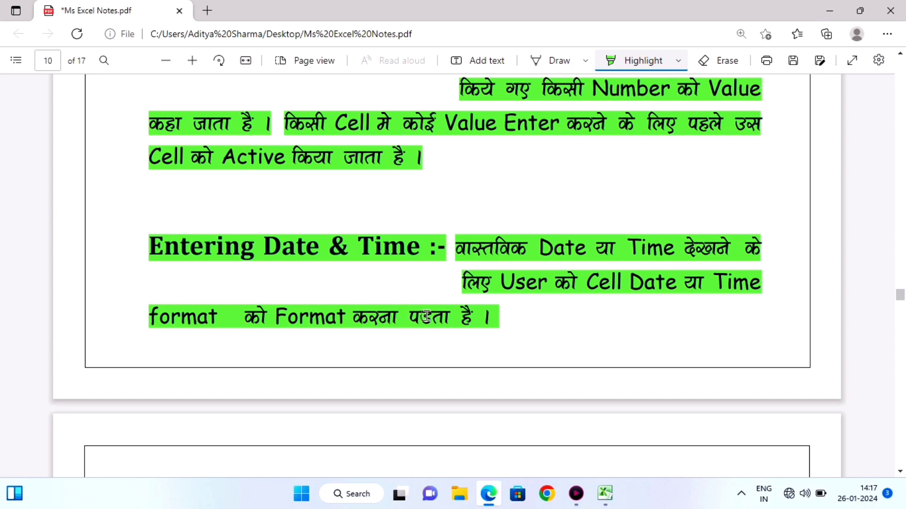
{"action": "key", "text": "alt+Tab"}
{"action": "left_click", "coordinate": [314, 273]}
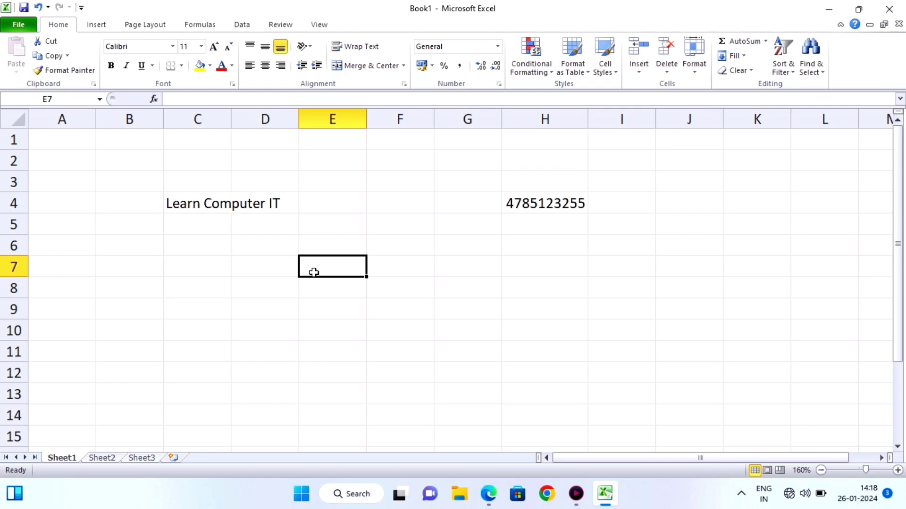
{"action": "double_click", "coordinate": [313, 273]}
{"action": "type", "text": "="}
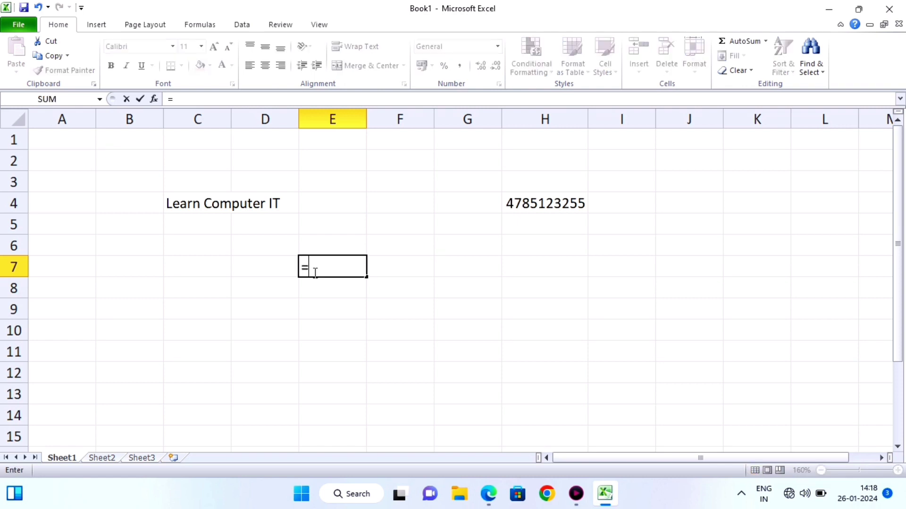
{"action": "type", "text": "no"}
{"action": "type", "text": "w"}
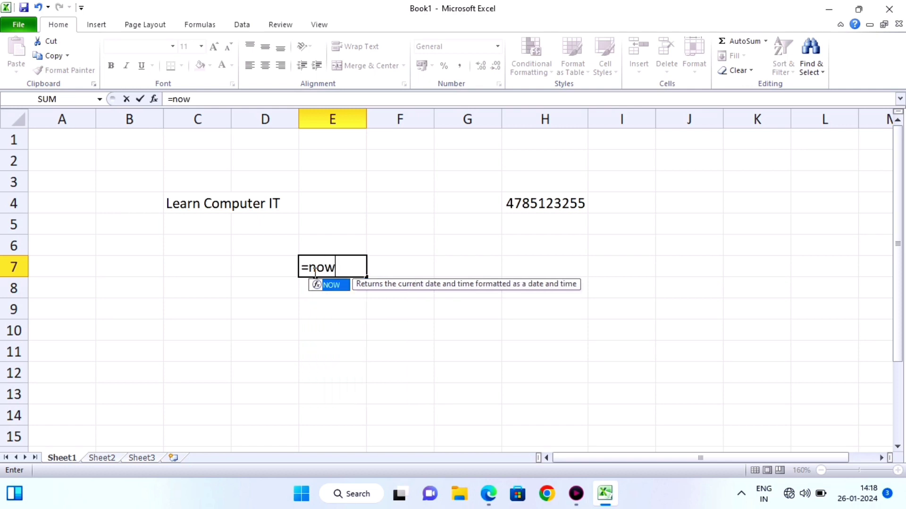
{"action": "key", "text": "Tab"}
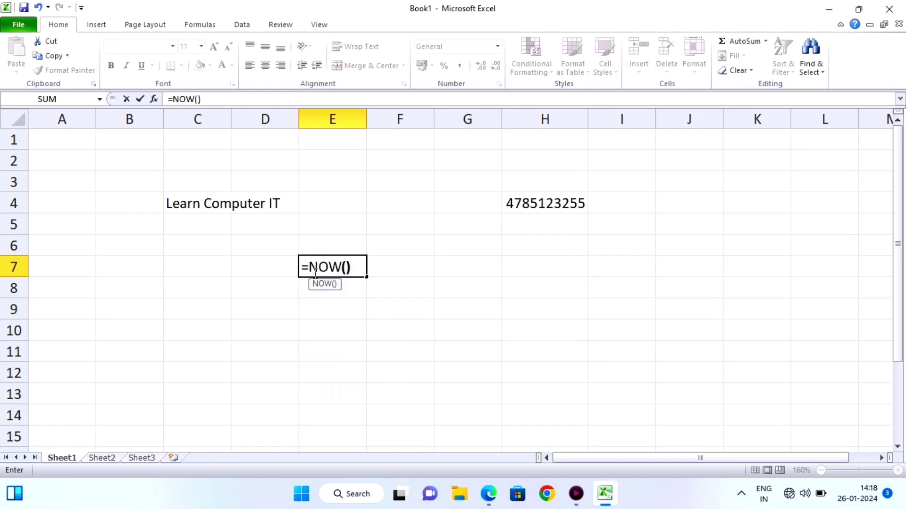
{"action": "key", "text": "Return"}
{"action": "left_click", "coordinate": [395, 330]}
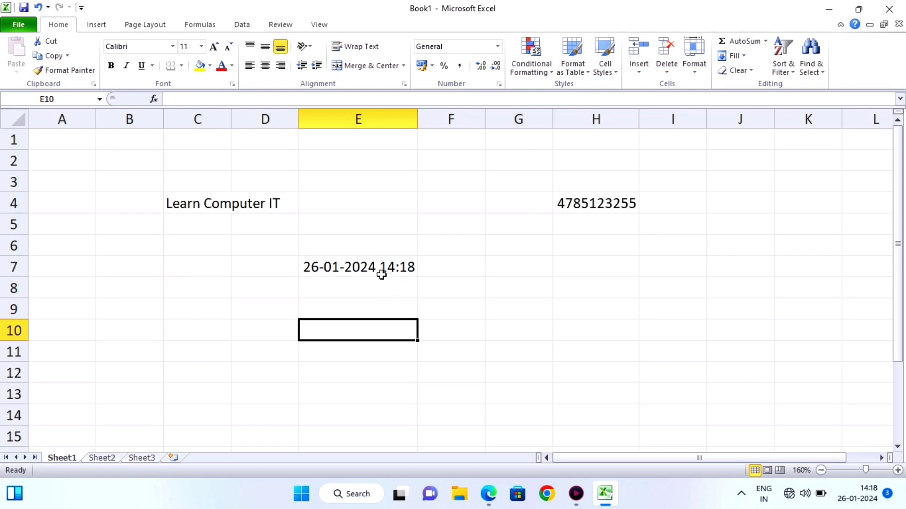
{"action": "left_click", "coordinate": [360, 267]}
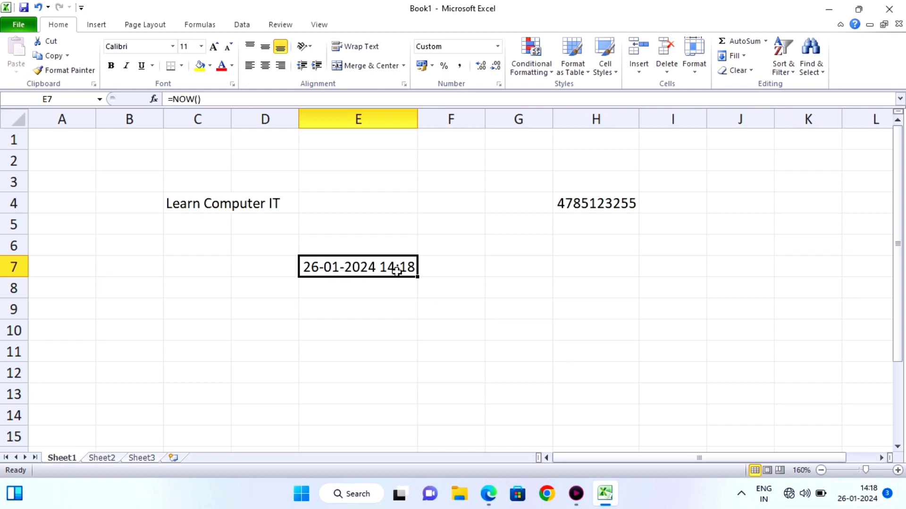
{"action": "left_click", "coordinate": [354, 282]}
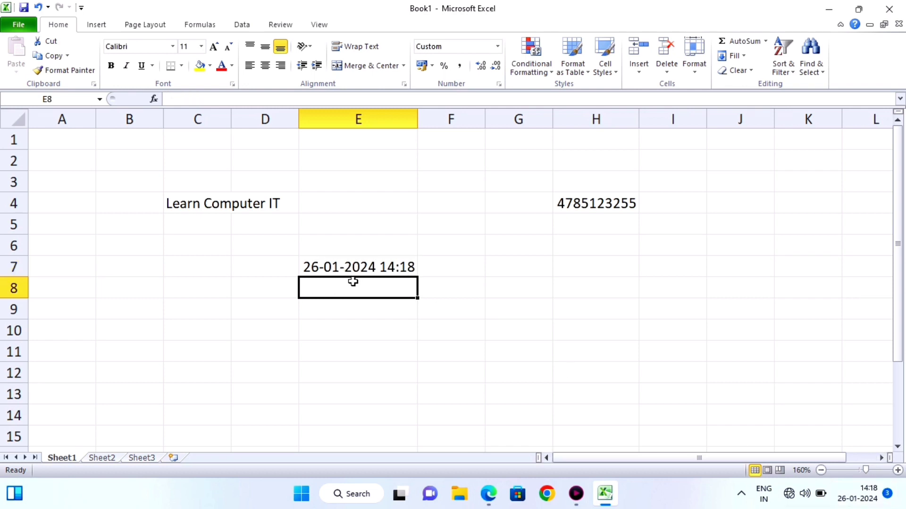
{"action": "left_click", "coordinate": [411, 266]}
{"action": "left_click", "coordinate": [395, 291]}
Scroll the notes to page 11 and highlight the 'Inserting Rows :-' heading in green
{"action": "key", "text": "alt+Tab"}
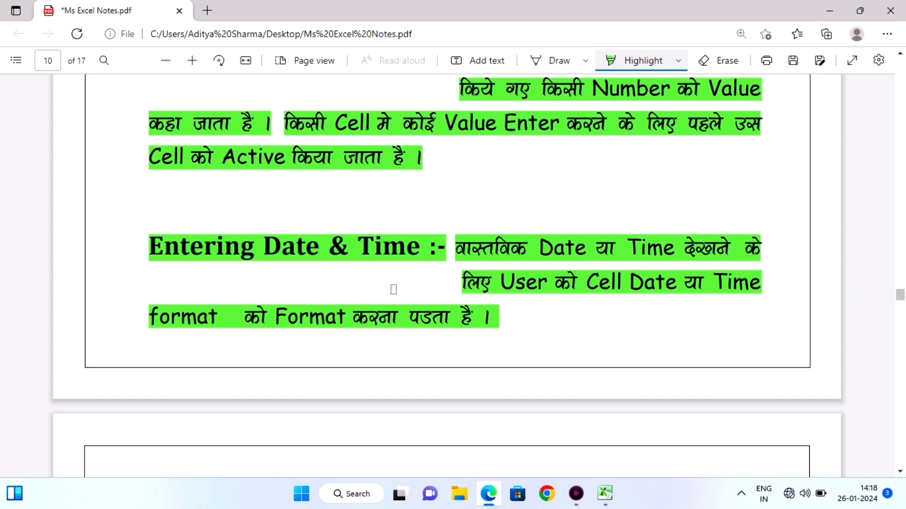
{"action": "scroll", "coordinate": [394, 289], "scroll_direction": "down", "scroll_amount": 1}
{"action": "scroll", "coordinate": [393, 289], "scroll_direction": "up", "scroll_amount": 1}
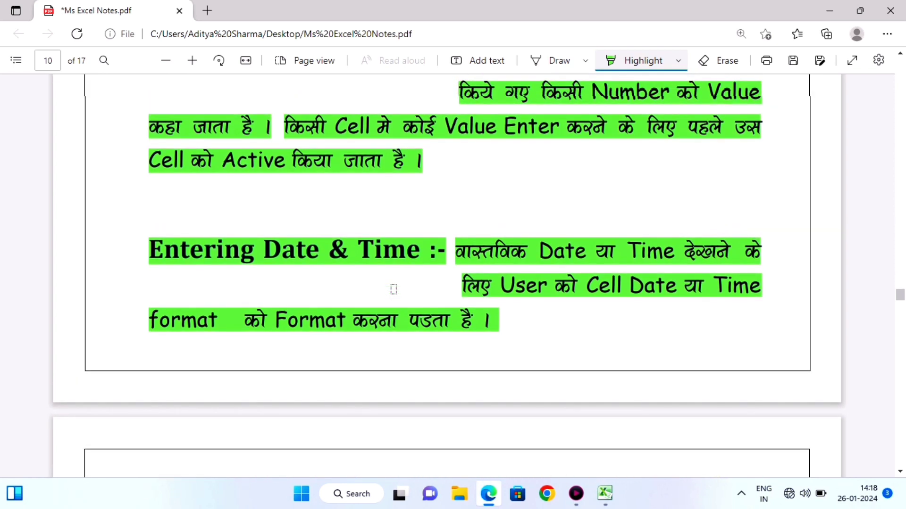
{"action": "scroll", "coordinate": [393, 289], "scroll_direction": "up", "scroll_amount": 2}
{"action": "scroll", "coordinate": [394, 289], "scroll_direction": "up", "scroll_amount": 3}
{"action": "scroll", "coordinate": [393, 289], "scroll_direction": "up", "scroll_amount": 5}
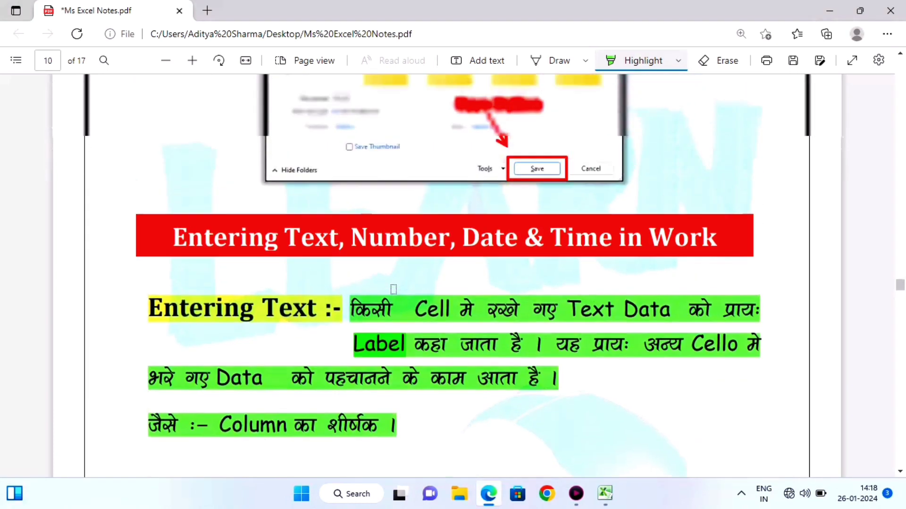
{"action": "scroll", "coordinate": [393, 289], "scroll_direction": "up", "scroll_amount": 2}
{"action": "scroll", "coordinate": [393, 289], "scroll_direction": "up", "scroll_amount": 3}
{"action": "scroll", "coordinate": [393, 289], "scroll_direction": "up", "scroll_amount": 3}
{"action": "scroll", "coordinate": [393, 289], "scroll_direction": "up", "scroll_amount": 1}
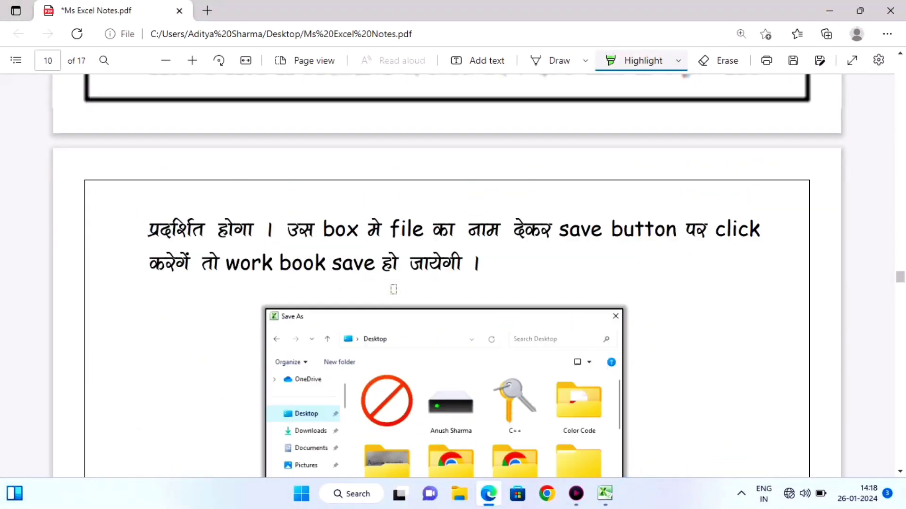
{"action": "scroll", "coordinate": [393, 290], "scroll_direction": "up", "scroll_amount": 4}
{"action": "scroll", "coordinate": [393, 289], "scroll_direction": "up", "scroll_amount": 4}
{"action": "scroll", "coordinate": [394, 289], "scroll_direction": "up", "scroll_amount": 4}
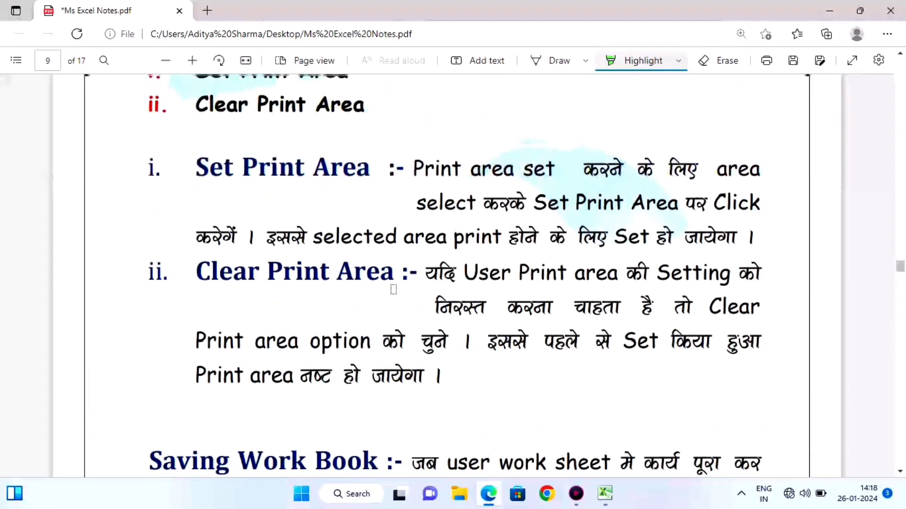
{"action": "scroll", "coordinate": [393, 289], "scroll_direction": "up", "scroll_amount": 2}
{"action": "scroll", "coordinate": [393, 289], "scroll_direction": "up", "scroll_amount": 2}
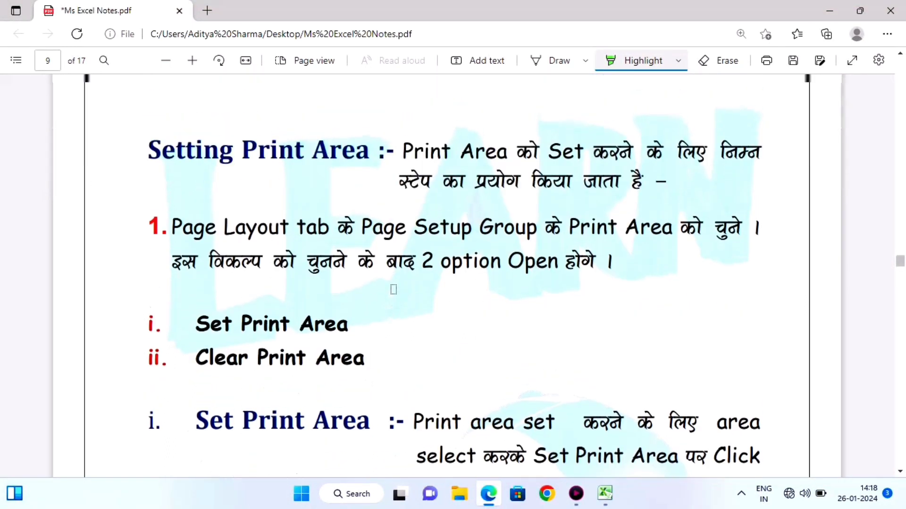
{"action": "scroll", "coordinate": [393, 289], "scroll_direction": "up", "scroll_amount": 4}
{"action": "scroll", "coordinate": [393, 289], "scroll_direction": "up", "scroll_amount": 2}
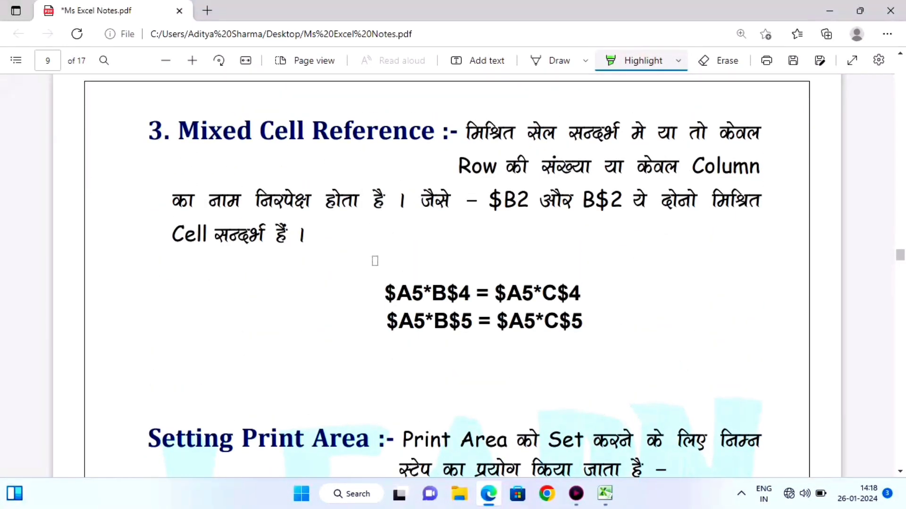
{"action": "scroll", "coordinate": [375, 261], "scroll_direction": "down", "scroll_amount": 5}
{"action": "scroll", "coordinate": [375, 261], "scroll_direction": "down", "scroll_amount": 5}
{"action": "scroll", "coordinate": [375, 260], "scroll_direction": "down", "scroll_amount": 8}
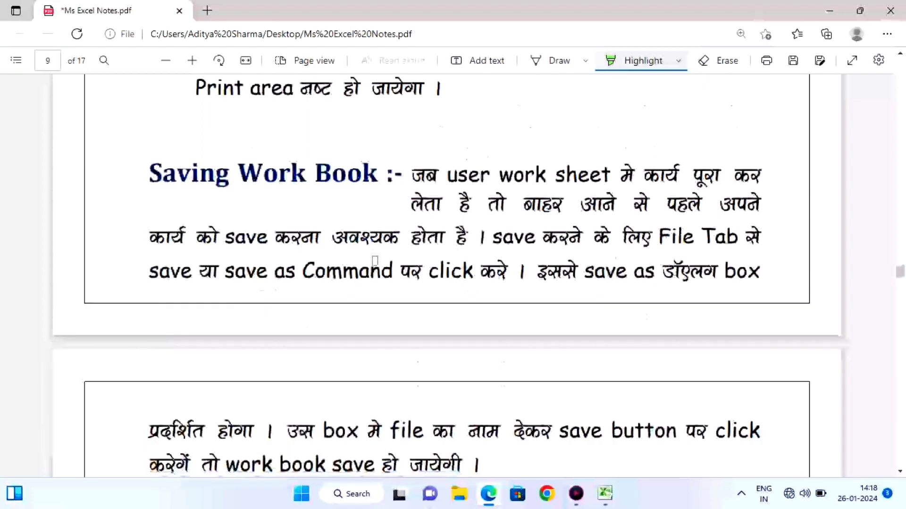
{"action": "scroll", "coordinate": [375, 261], "scroll_direction": "down", "scroll_amount": 3}
{"action": "scroll", "coordinate": [375, 261], "scroll_direction": "down", "scroll_amount": 3}
{"action": "scroll", "coordinate": [406, 261], "scroll_direction": "down", "scroll_amount": 3}
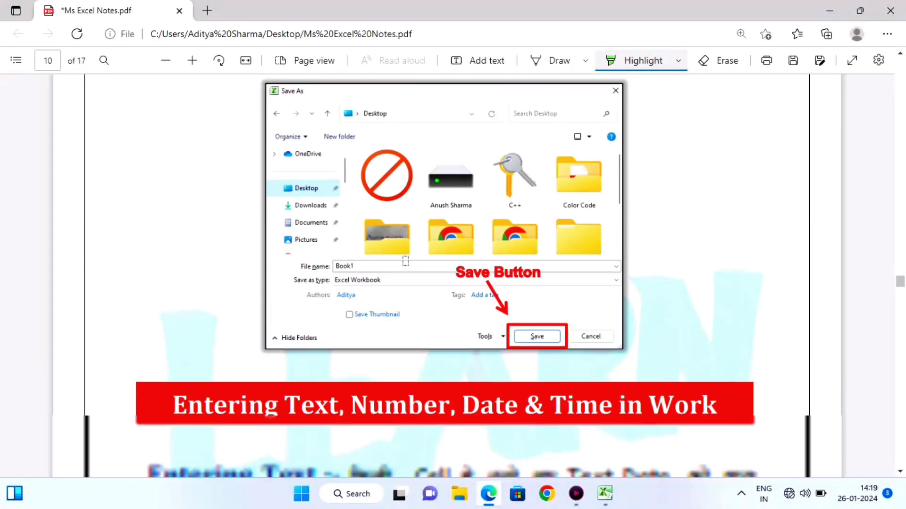
{"action": "scroll", "coordinate": [405, 261], "scroll_direction": "down", "scroll_amount": 1}
{"action": "scroll", "coordinate": [405, 260], "scroll_direction": "down", "scroll_amount": 2}
{"action": "scroll", "coordinate": [405, 261], "scroll_direction": "down", "scroll_amount": 2}
{"action": "scroll", "coordinate": [406, 259], "scroll_direction": "down", "scroll_amount": 2}
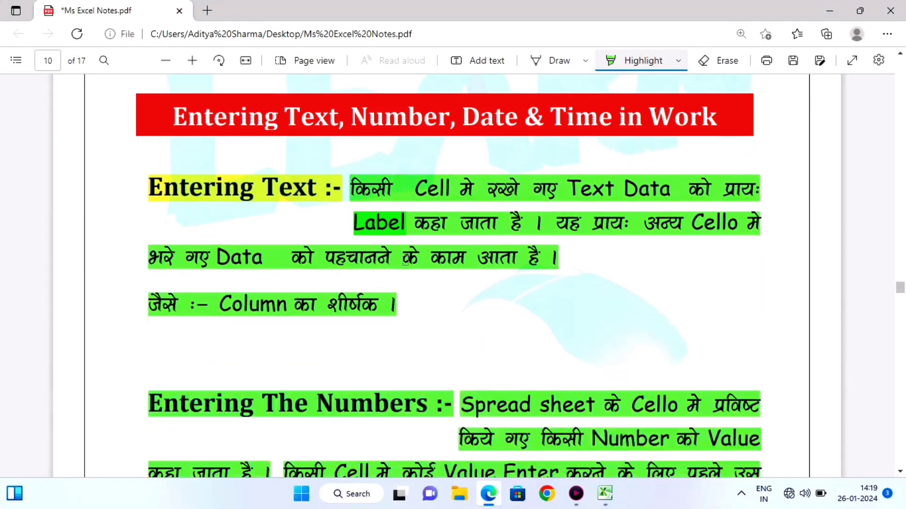
{"action": "scroll", "coordinate": [405, 259], "scroll_direction": "down", "scroll_amount": 2}
{"action": "scroll", "coordinate": [404, 259], "scroll_direction": "down", "scroll_amount": 2}
{"action": "scroll", "coordinate": [392, 336], "scroll_direction": "down", "scroll_amount": 2}
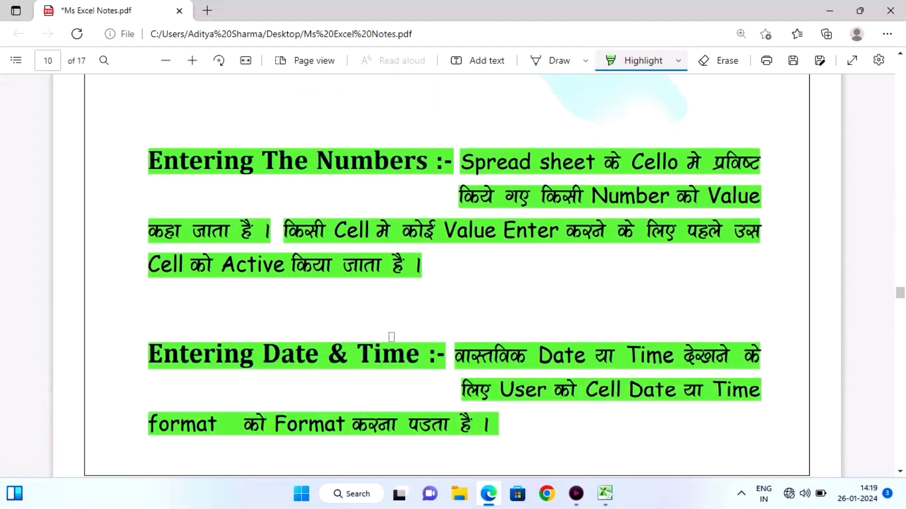
{"action": "scroll", "coordinate": [392, 337], "scroll_direction": "down", "scroll_amount": 3}
{"action": "scroll", "coordinate": [392, 337], "scroll_direction": "down", "scroll_amount": 2}
{"action": "scroll", "coordinate": [392, 337], "scroll_direction": "down", "scroll_amount": 2}
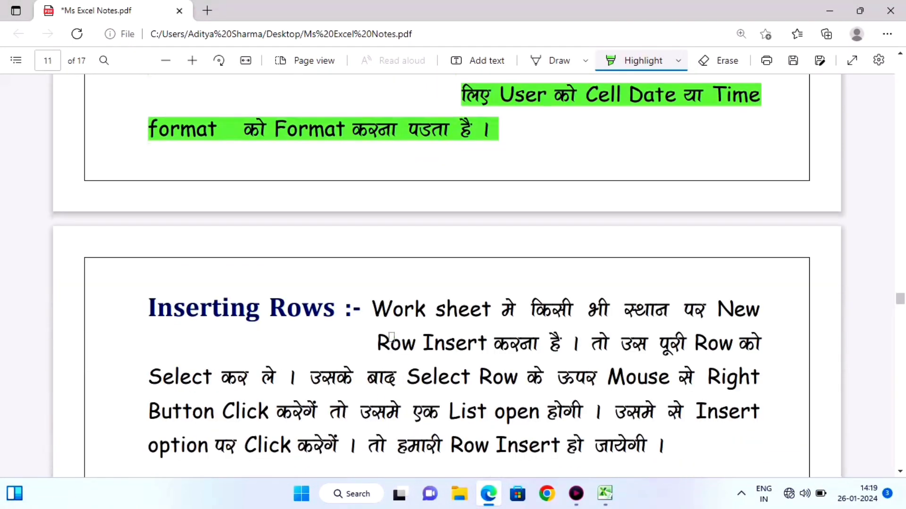
{"action": "scroll", "coordinate": [392, 336], "scroll_direction": "down", "scroll_amount": 2}
{"action": "scroll", "coordinate": [392, 337], "scroll_direction": "down", "scroll_amount": 1}
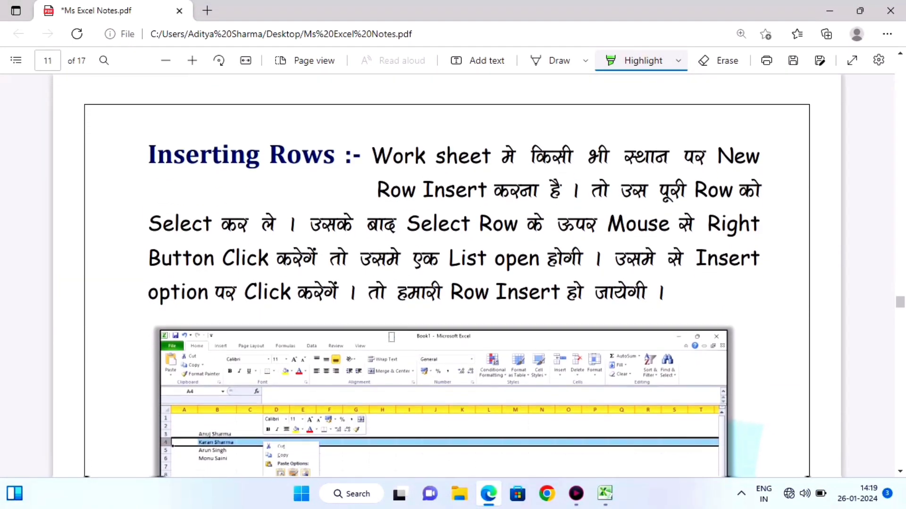
{"action": "left_click_drag", "start_coordinate": [149, 154], "coordinate": [357, 162]}
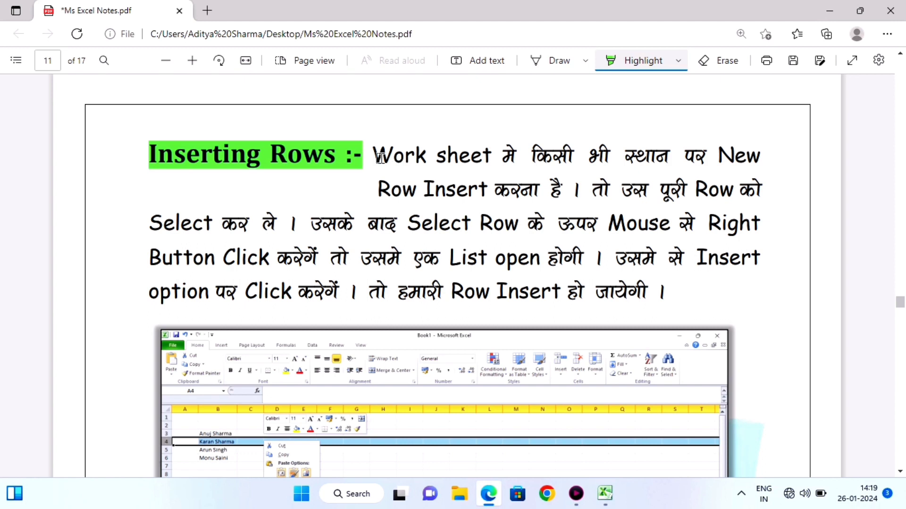
Move the NOW() date-time from E7 to C5, widen column C, and centre C4:C5
{"action": "left_click", "coordinate": [825, 8]}
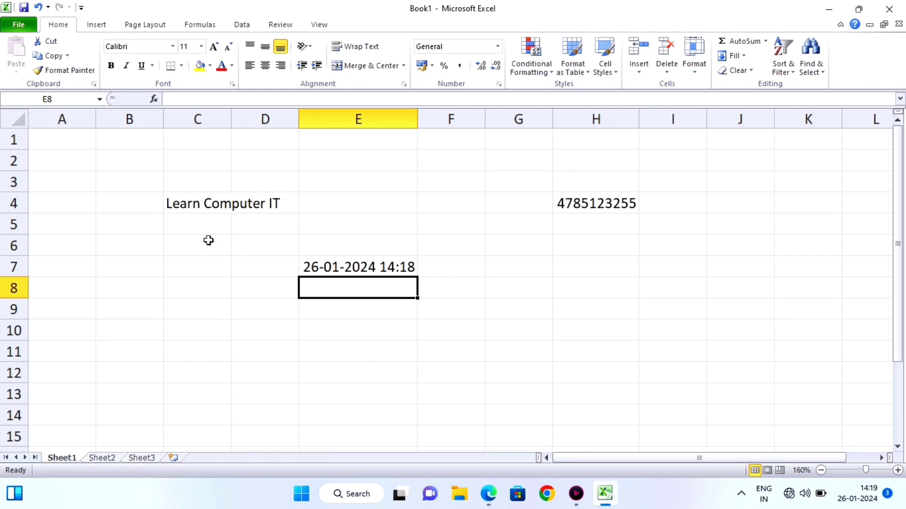
{"action": "left_click", "coordinate": [316, 264]}
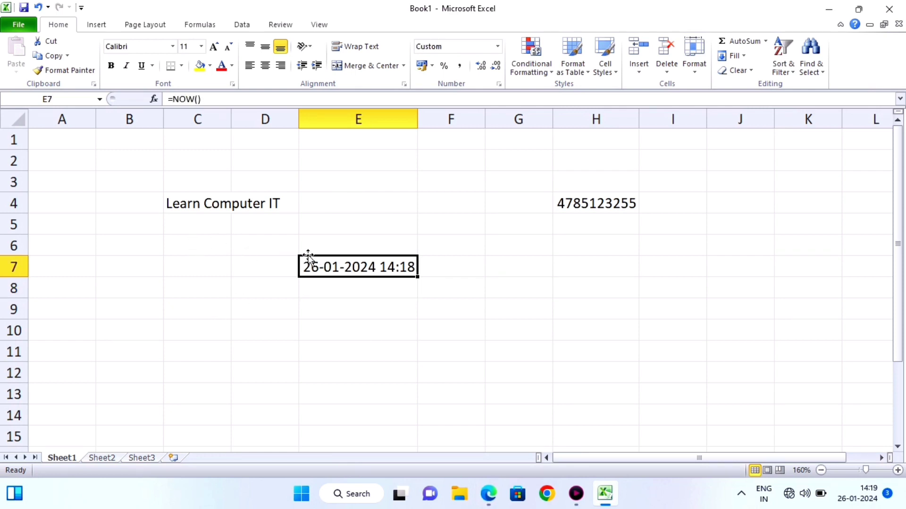
{"action": "left_click_drag", "start_coordinate": [303, 258], "coordinate": [209, 231]}
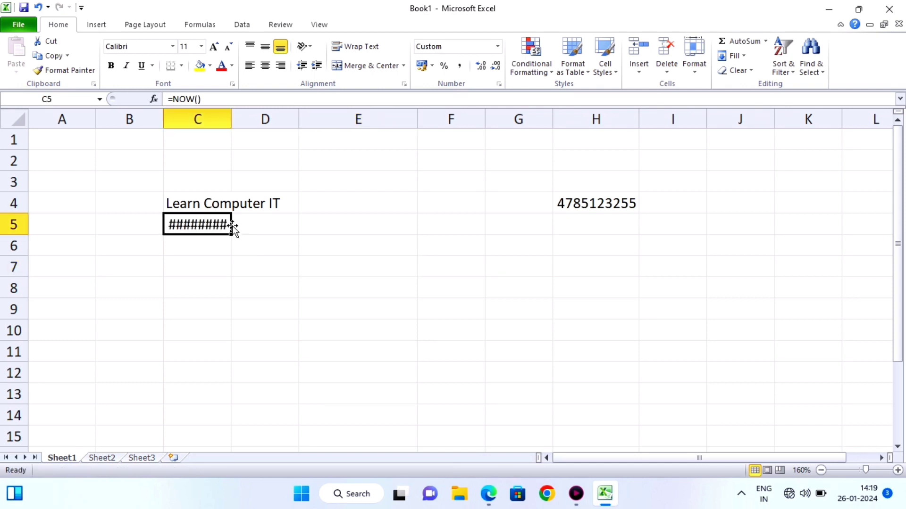
{"action": "left_click_drag", "start_coordinate": [232, 119], "coordinate": [300, 122]}
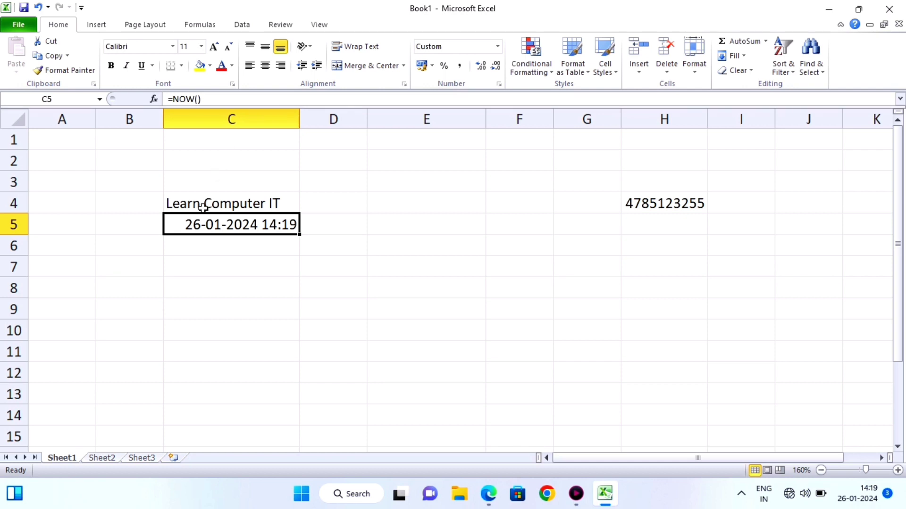
{"action": "left_click_drag", "start_coordinate": [203, 207], "coordinate": [206, 219]}
{"action": "left_click", "coordinate": [265, 65]}
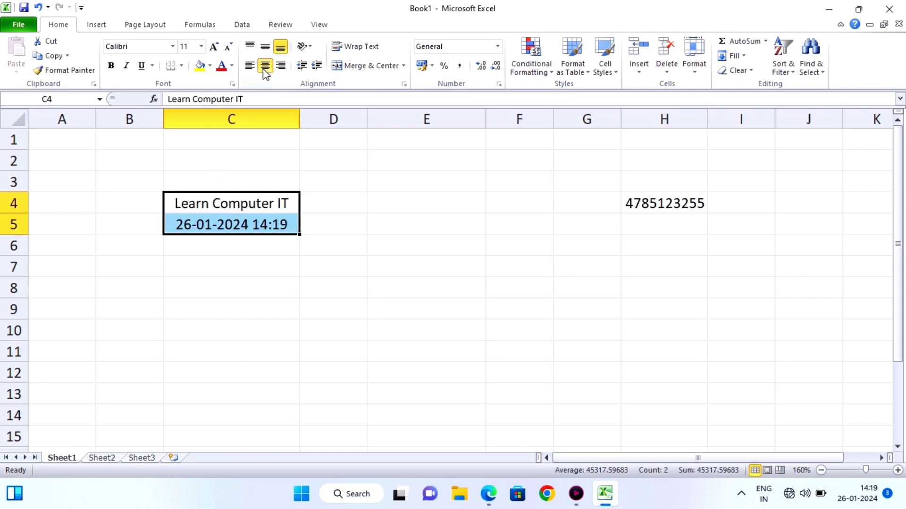
{"action": "left_click", "coordinate": [333, 226]}
{"action": "left_click", "coordinate": [238, 206]}
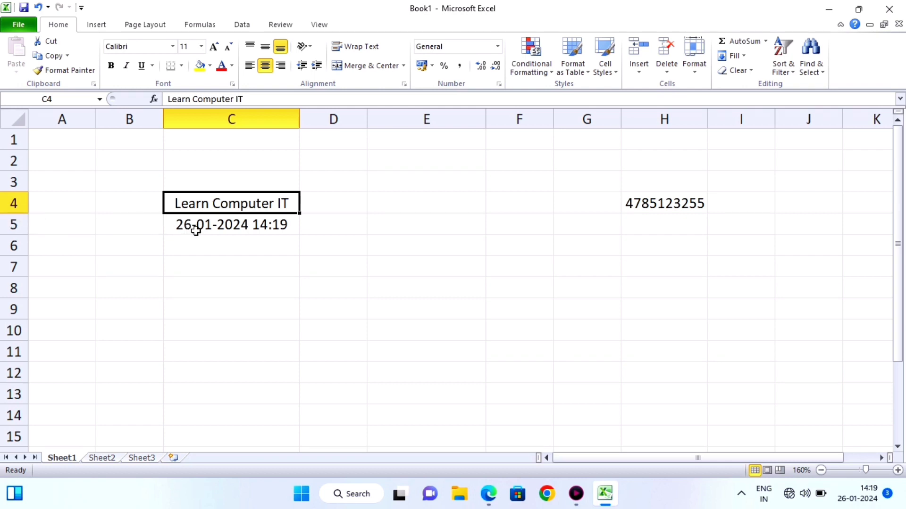
{"action": "left_click", "coordinate": [636, 213]}
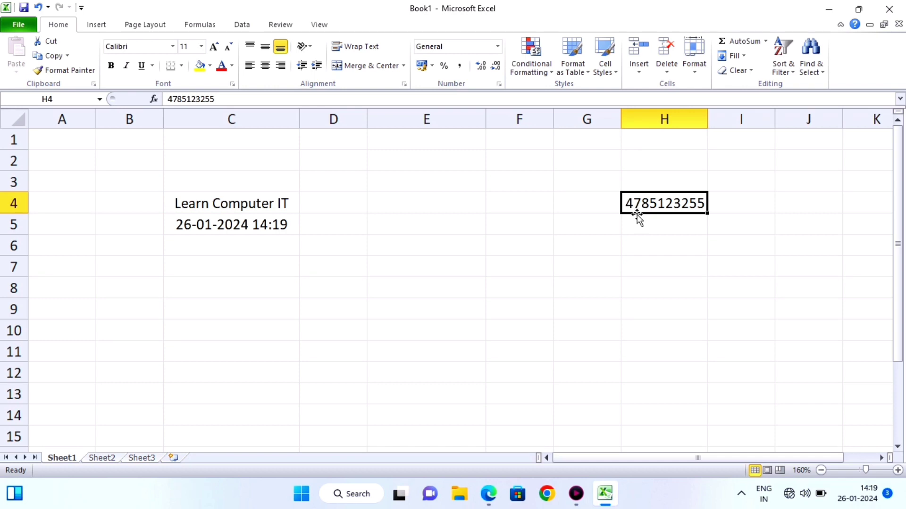
{"action": "left_click_drag", "start_coordinate": [636, 214], "coordinate": [218, 257]}
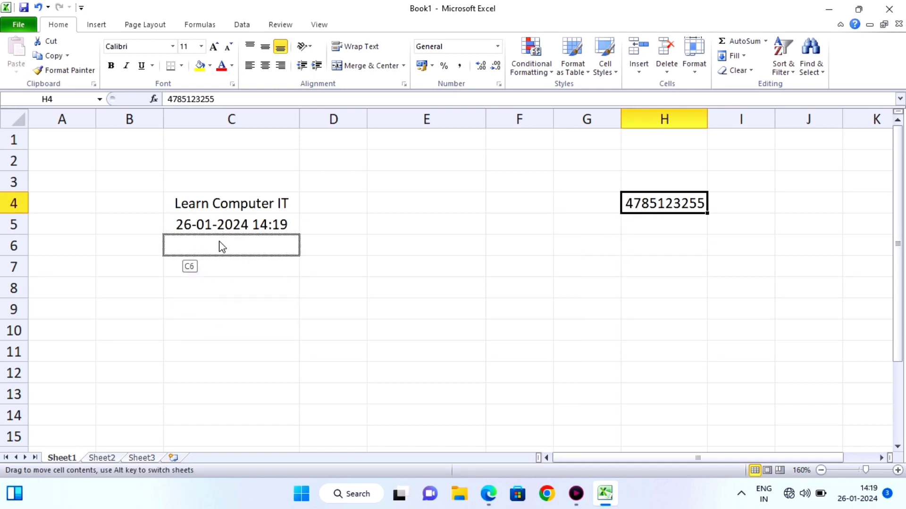
{"action": "left_click", "coordinate": [265, 65]}
{"action": "left_click", "coordinate": [326, 221]}
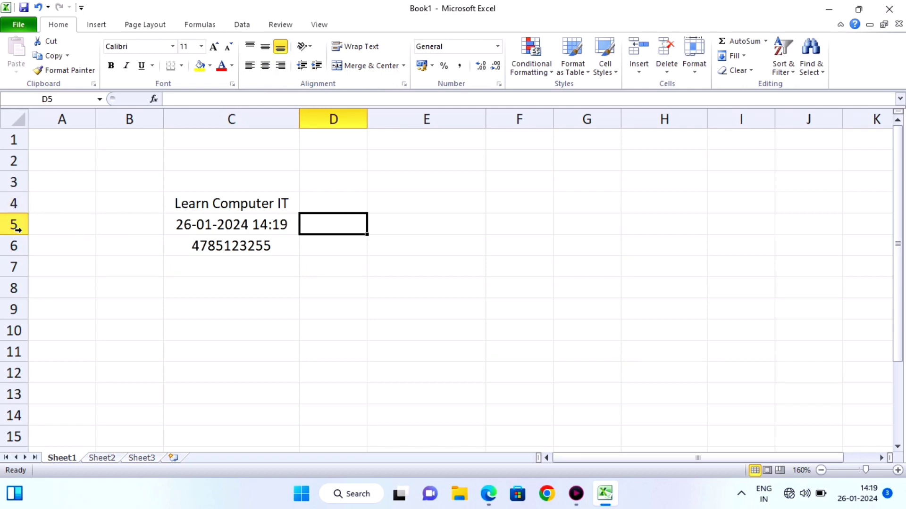
{"action": "left_click", "coordinate": [194, 259]}
{"action": "left_click", "coordinate": [214, 228]}
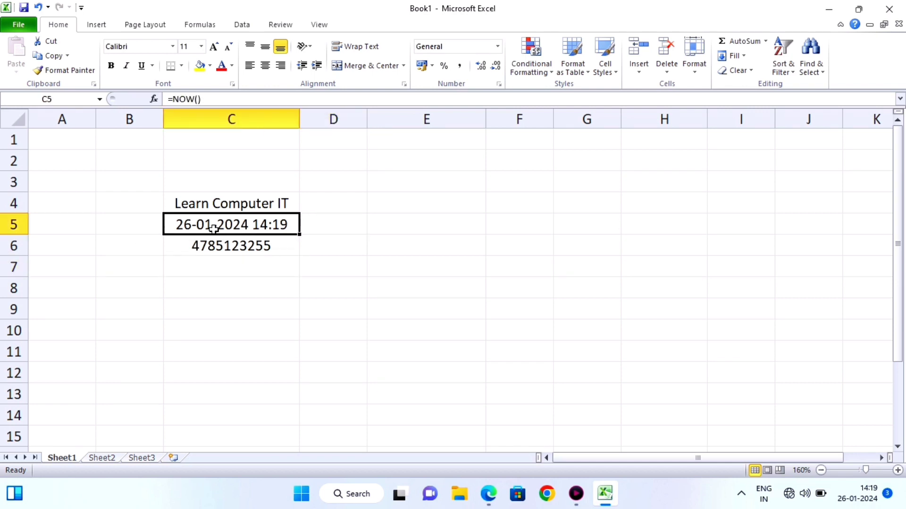
Highlight the Inserting Rows lines through 'Select कर ले ।' in green, then return to Excel
{"action": "key", "text": "alt+Tab"}
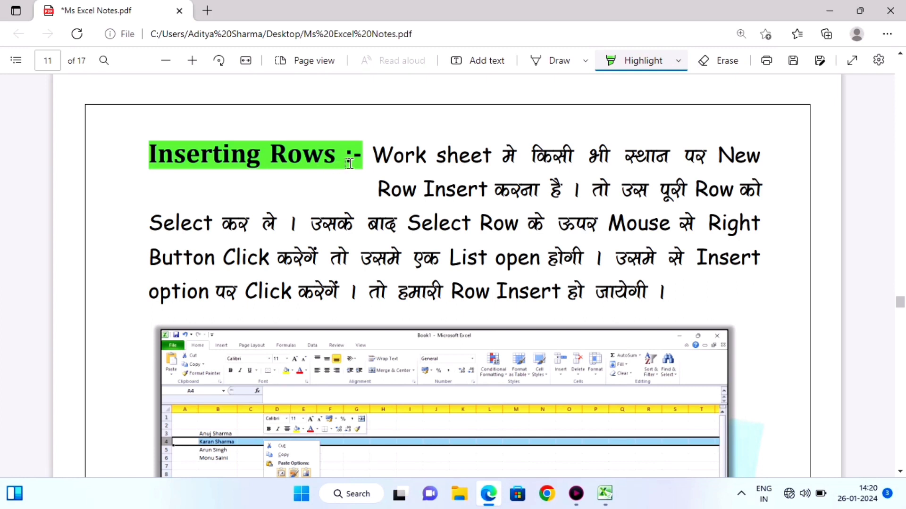
{"action": "left_click_drag", "start_coordinate": [385, 157], "coordinate": [755, 160]}
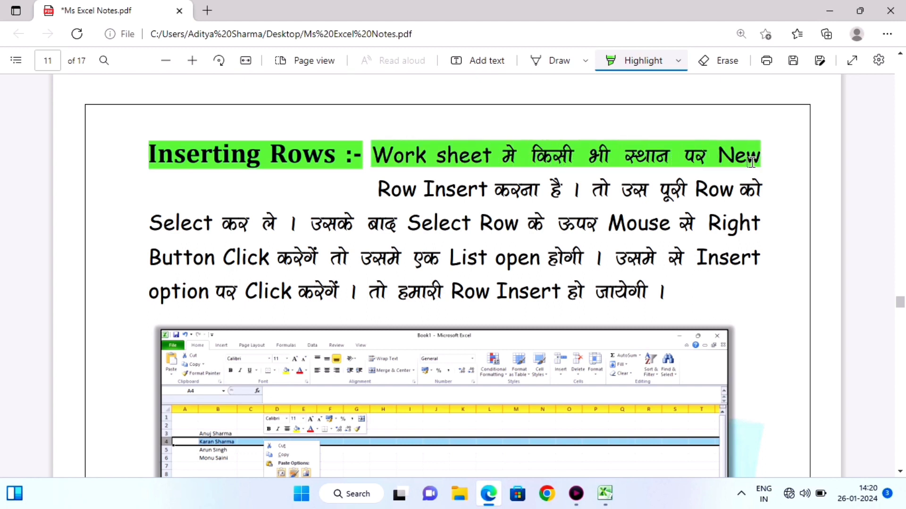
{"action": "left_click_drag", "start_coordinate": [380, 188], "coordinate": [608, 192]}
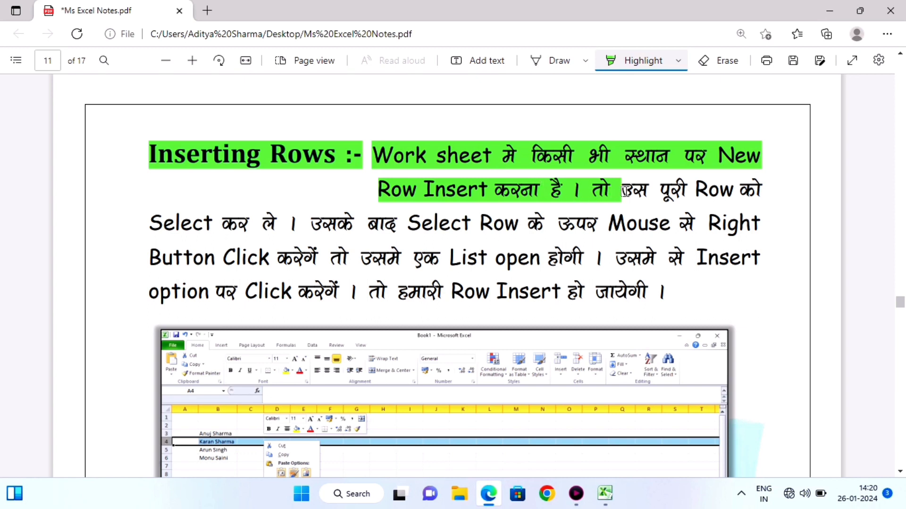
{"action": "left_click_drag", "start_coordinate": [623, 191], "coordinate": [761, 194]}
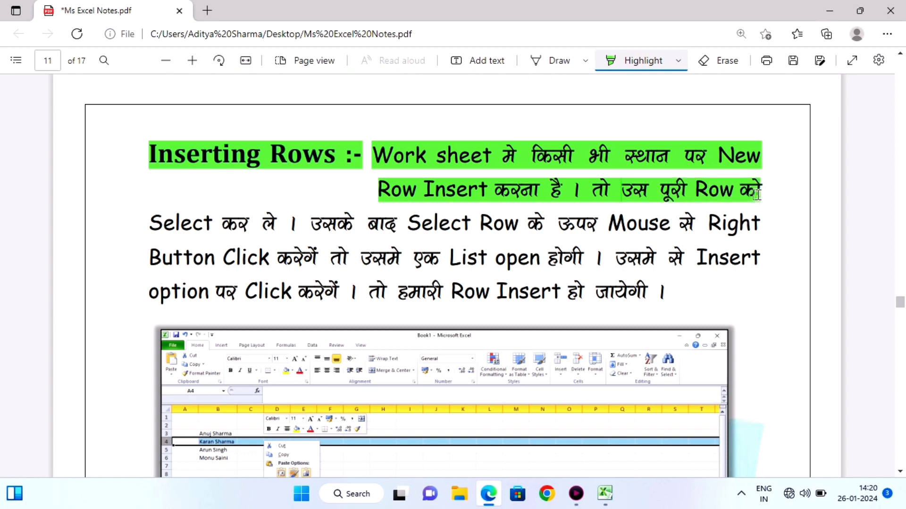
{"action": "left_click_drag", "start_coordinate": [146, 221], "coordinate": [294, 224]}
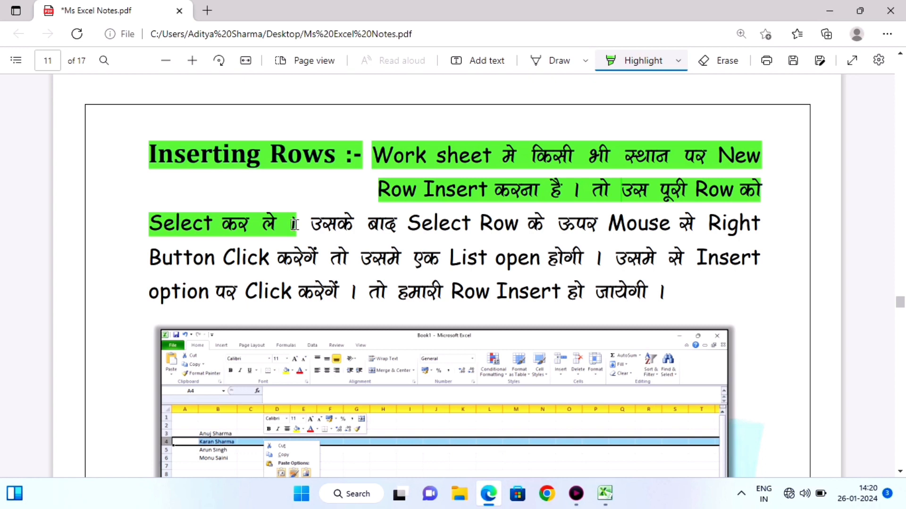
{"action": "key", "text": "alt+Tab"}
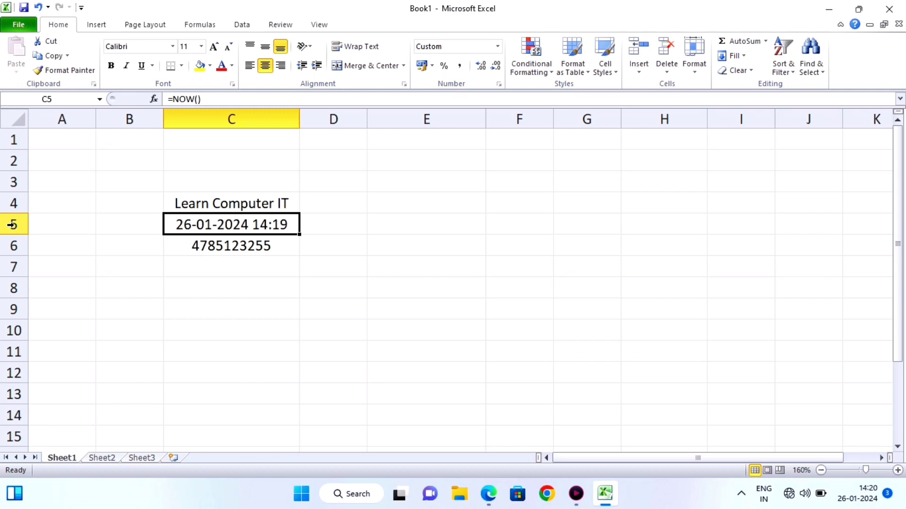
Select row 5 holding the date-time, then switch back to the PDF notes
{"action": "left_click", "coordinate": [12, 225]}
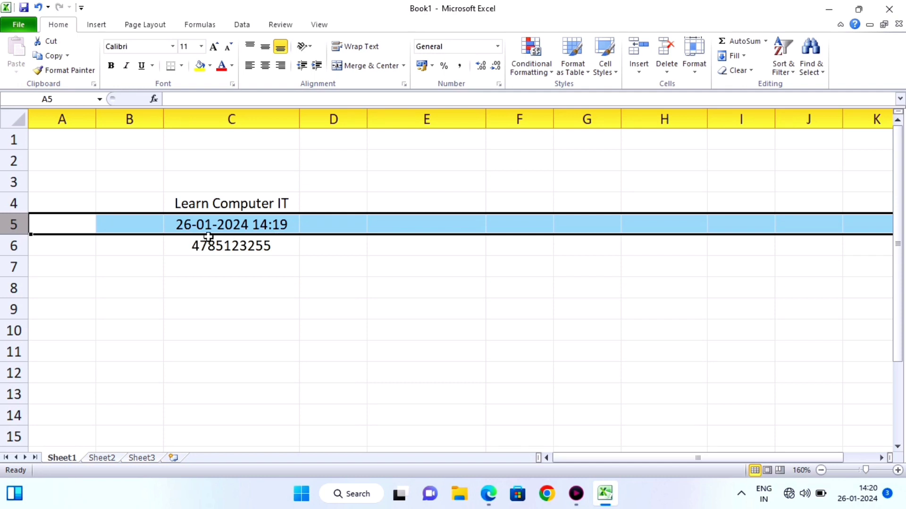
{"action": "key", "text": "alt+Tab"}
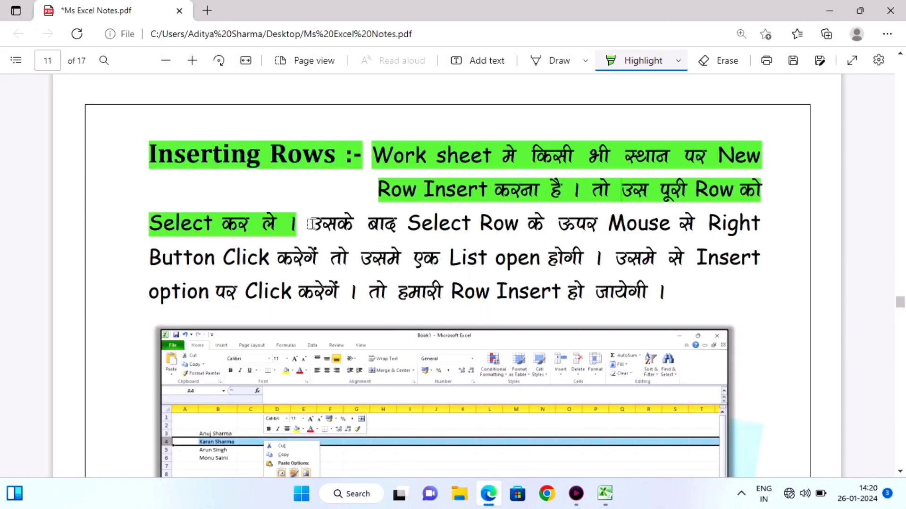
Highlight Inserting Rows lines three through five in green, then switch back to Excel
{"action": "left_click_drag", "start_coordinate": [311, 223], "coordinate": [767, 224]}
{"action": "mouse_move", "coordinate": [146, 242]}
{"action": "left_mouse_down"}
{"action": "mouse_move", "coordinate": [348, 263]}
{"action": "mouse_move", "coordinate": [604, 262]}
{"action": "left_mouse_up"}
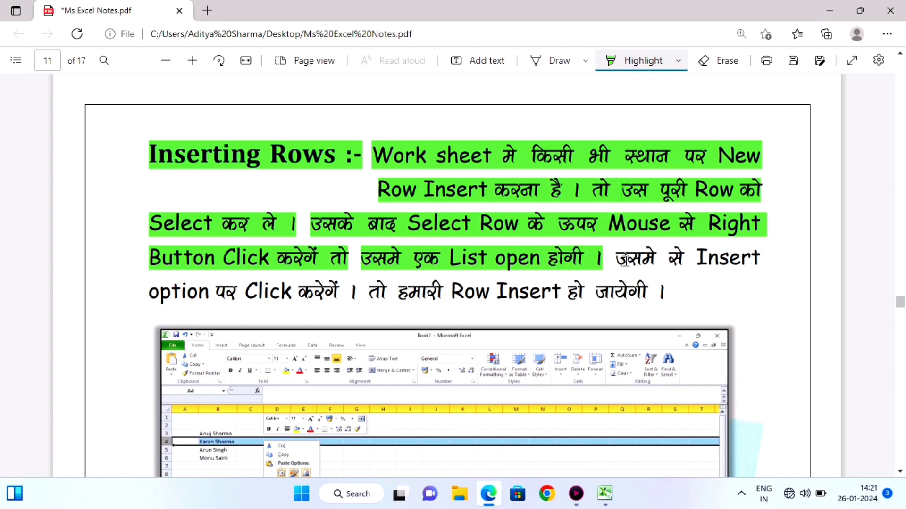
{"action": "left_click_drag", "start_coordinate": [620, 259], "coordinate": [769, 262]}
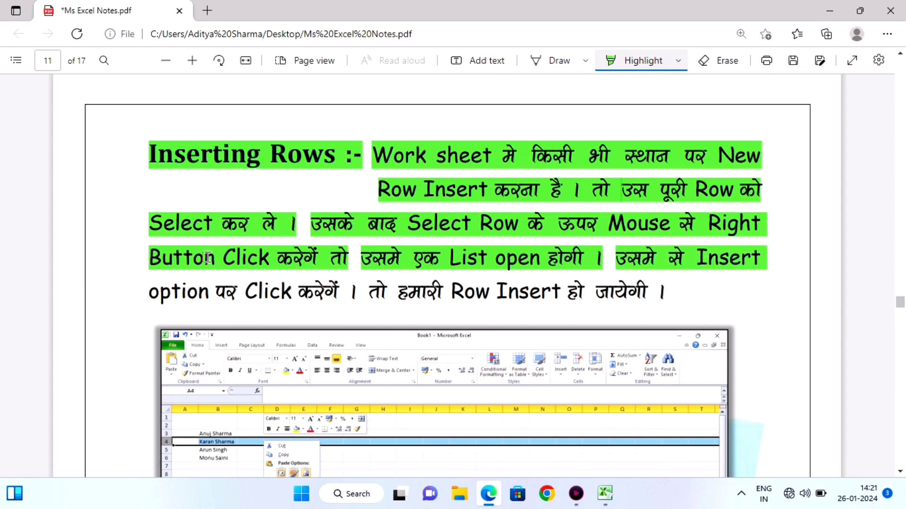
{"action": "mouse_move", "coordinate": [147, 287]}
{"action": "left_mouse_down"}
{"action": "mouse_move", "coordinate": [324, 307]}
{"action": "mouse_move", "coordinate": [505, 304]}
{"action": "left_mouse_up"}
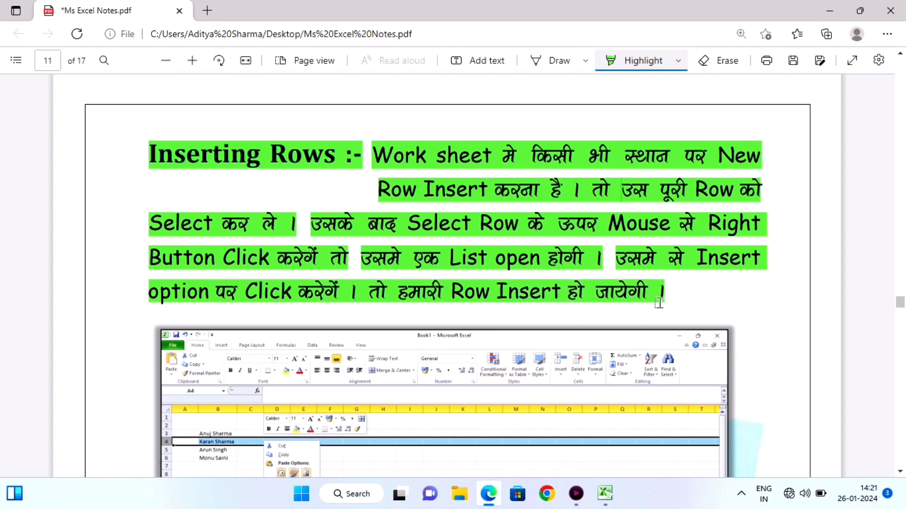
{"action": "left_click_drag", "start_coordinate": [505, 304], "coordinate": [664, 297]}
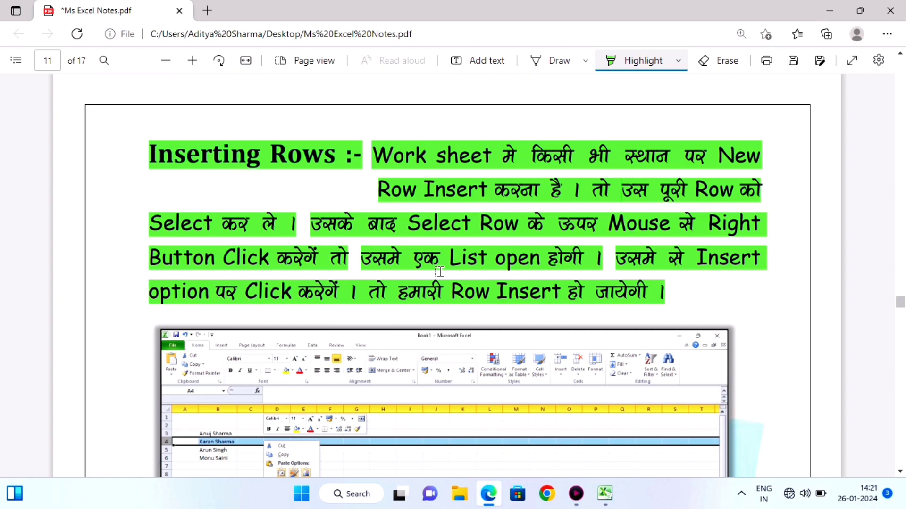
{"action": "key", "text": "alt+Tab"}
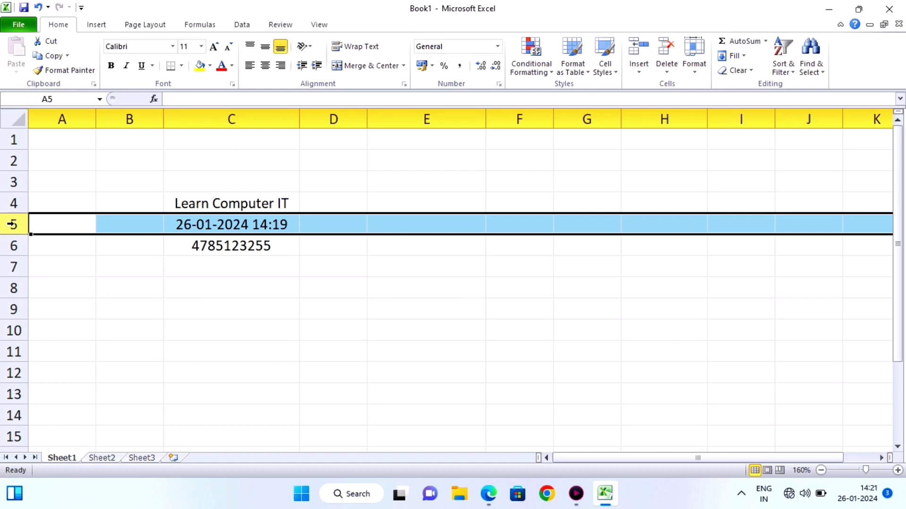
Insert a blank row 5, pushing the date-time to C6 and the number to C7
{"action": "right_click", "coordinate": [12, 224]}
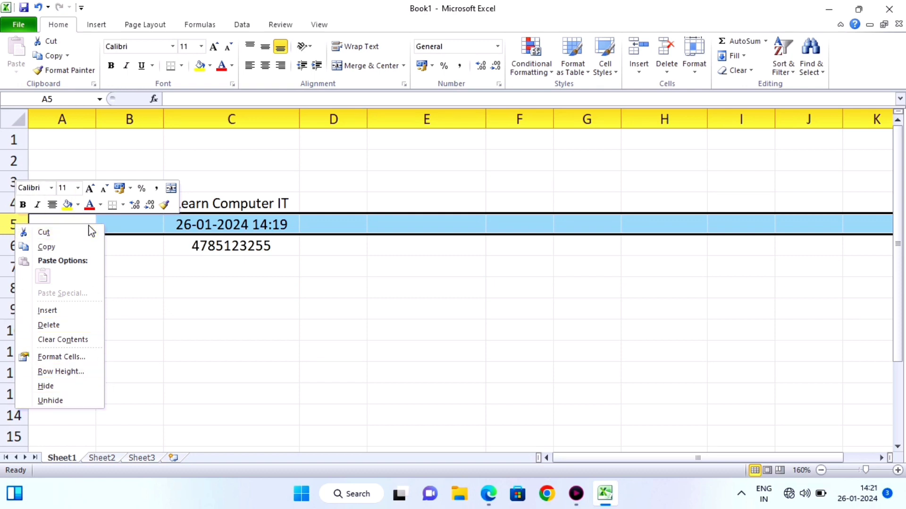
{"action": "left_click", "coordinate": [61, 314]}
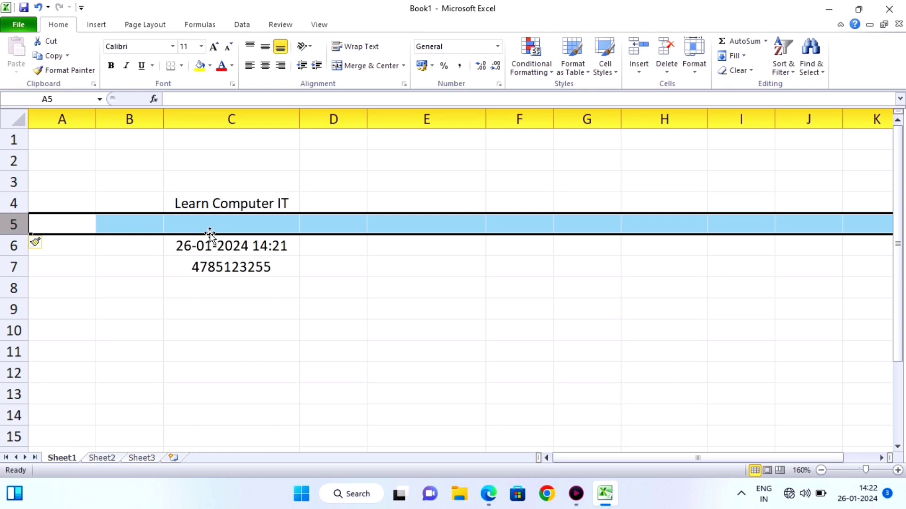
{"action": "left_click", "coordinate": [162, 250]}
{"action": "left_click", "coordinate": [194, 224]}
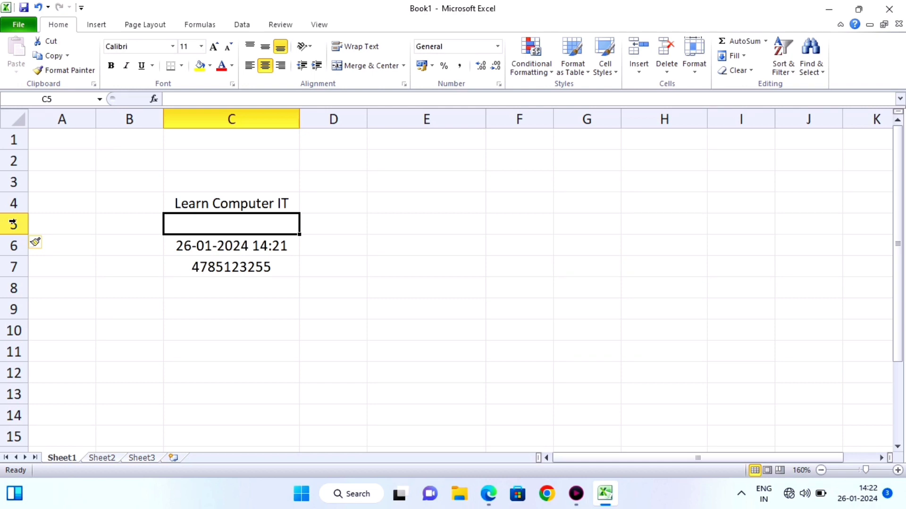
Insert three blank rows at rows 5–7 so the date-time lands in C9 and number in C10
{"action": "left_click", "coordinate": [12, 221]}
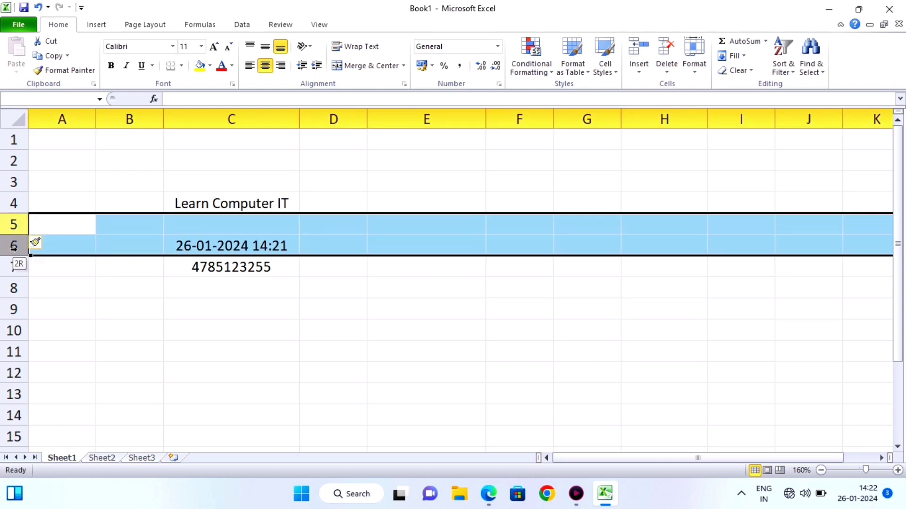
{"action": "mouse_move", "coordinate": [12, 221]}
{"action": "left_mouse_down"}
{"action": "mouse_move", "coordinate": [13, 261]}
{"action": "mouse_move", "coordinate": [26, 257]}
{"action": "left_mouse_up"}
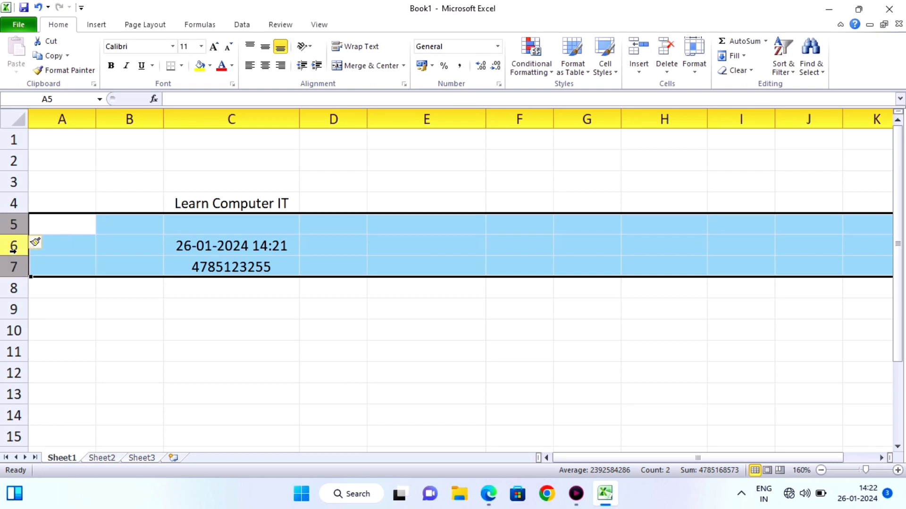
{"action": "right_click", "coordinate": [14, 250]}
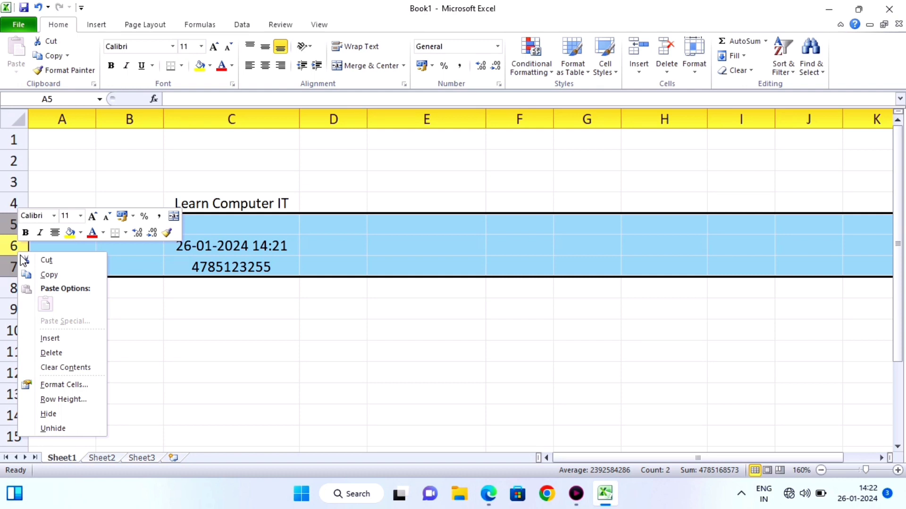
{"action": "left_click", "coordinate": [55, 341]}
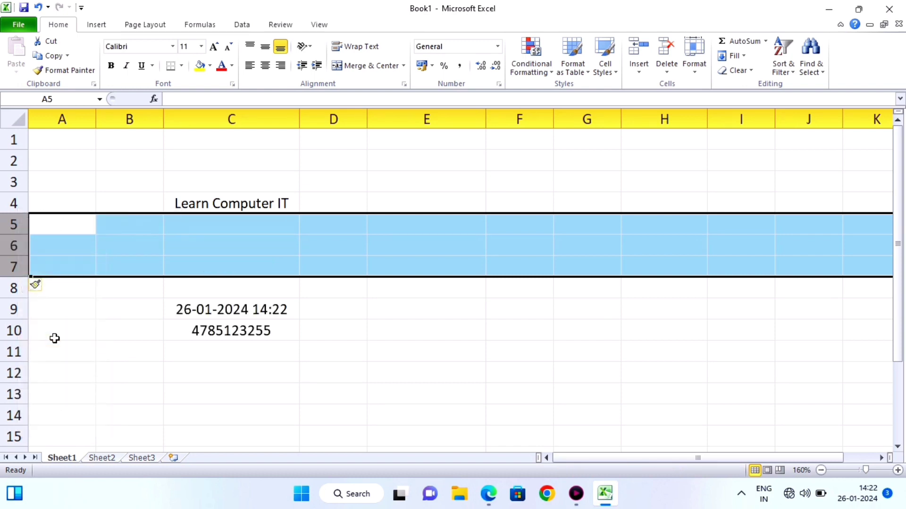
{"action": "left_click", "coordinate": [174, 293]}
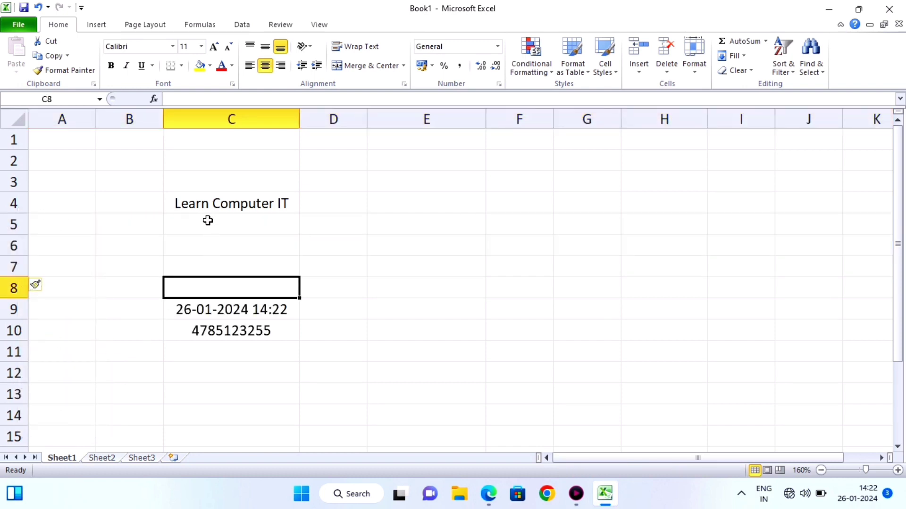
{"action": "left_click_drag", "start_coordinate": [207, 224], "coordinate": [207, 285]}
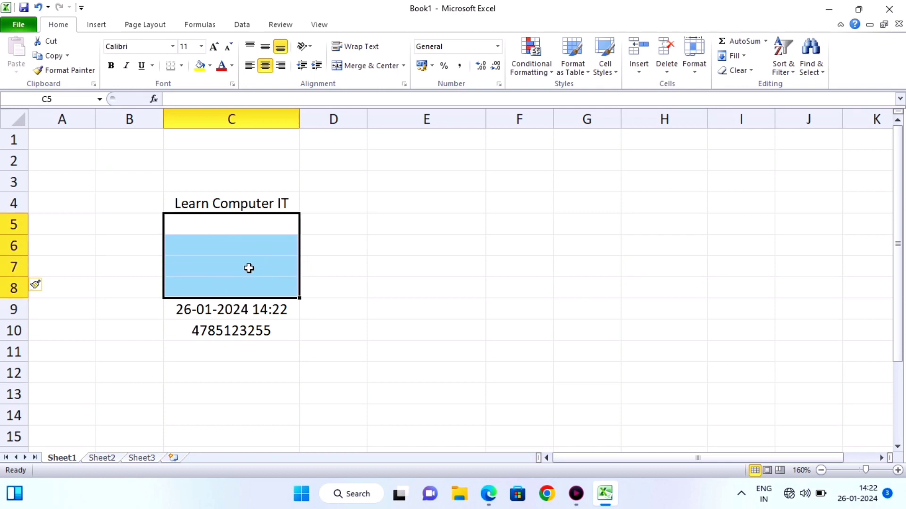
{"action": "key", "text": "alt+Tab"}
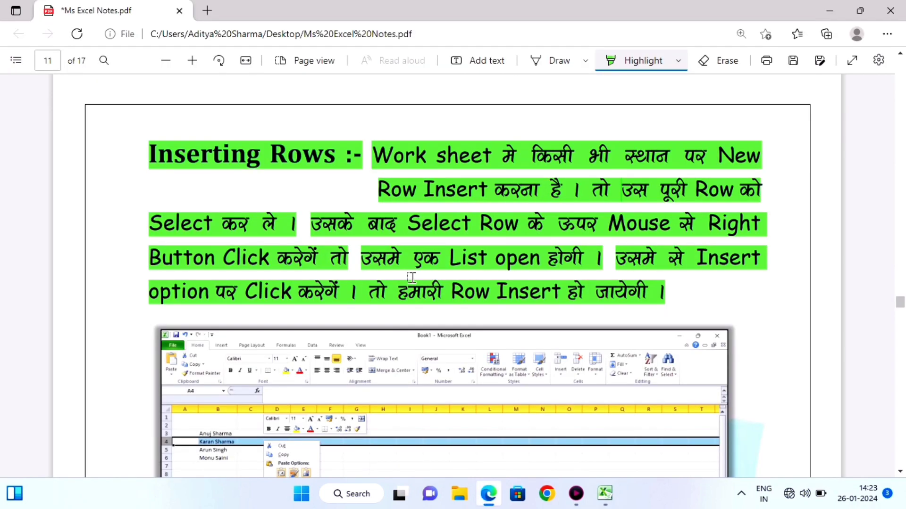
Scroll the PDF to page 11 and highlight the 'Inserting Columns :-' heading in green
{"action": "scroll", "coordinate": [411, 277], "scroll_direction": "down", "scroll_amount": 2}
{"action": "scroll", "coordinate": [408, 275], "scroll_direction": "down", "scroll_amount": 2}
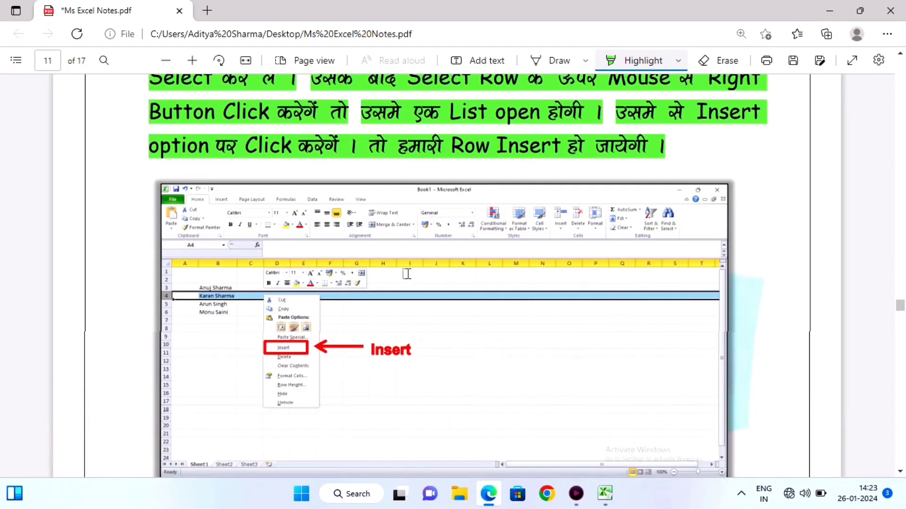
{"action": "scroll", "coordinate": [357, 254], "scroll_direction": "down", "scroll_amount": 1}
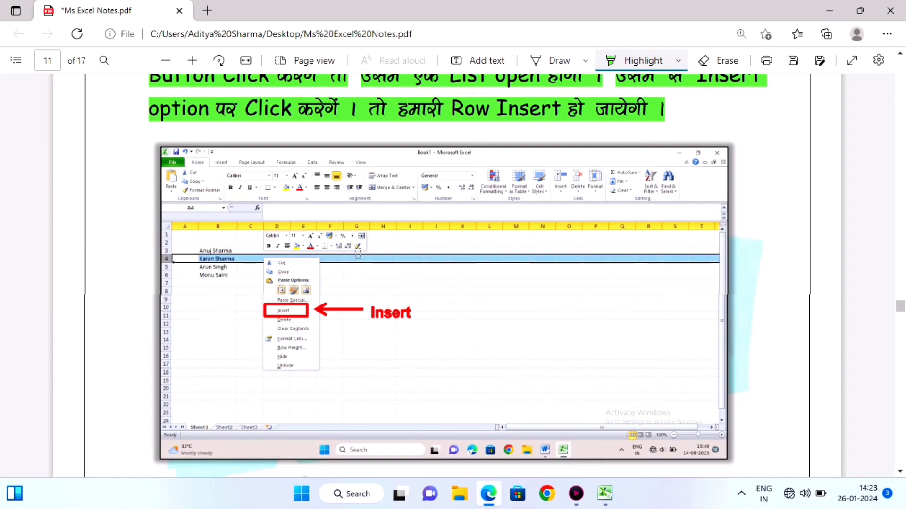
{"action": "scroll", "coordinate": [364, 288], "scroll_direction": "down", "scroll_amount": 1}
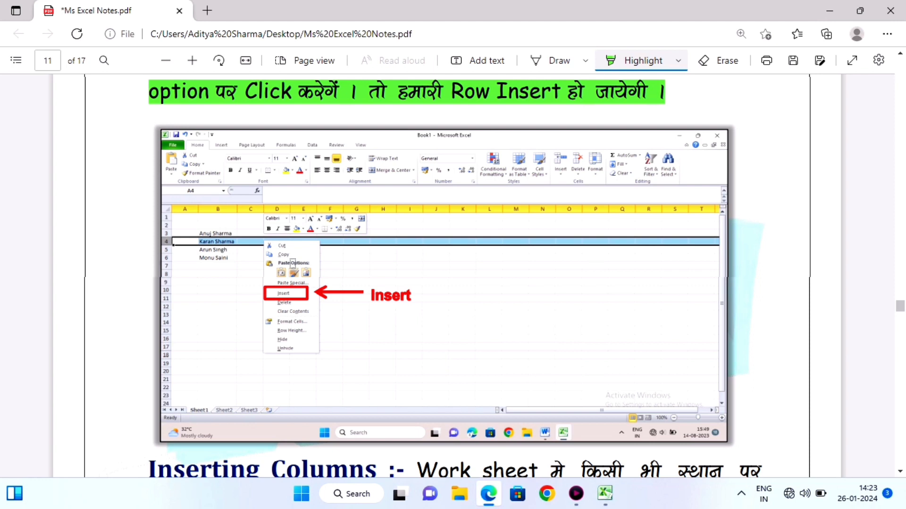
{"action": "scroll", "coordinate": [292, 264], "scroll_direction": "down", "scroll_amount": 3}
{"action": "scroll", "coordinate": [292, 263], "scroll_direction": "down", "scroll_amount": 3}
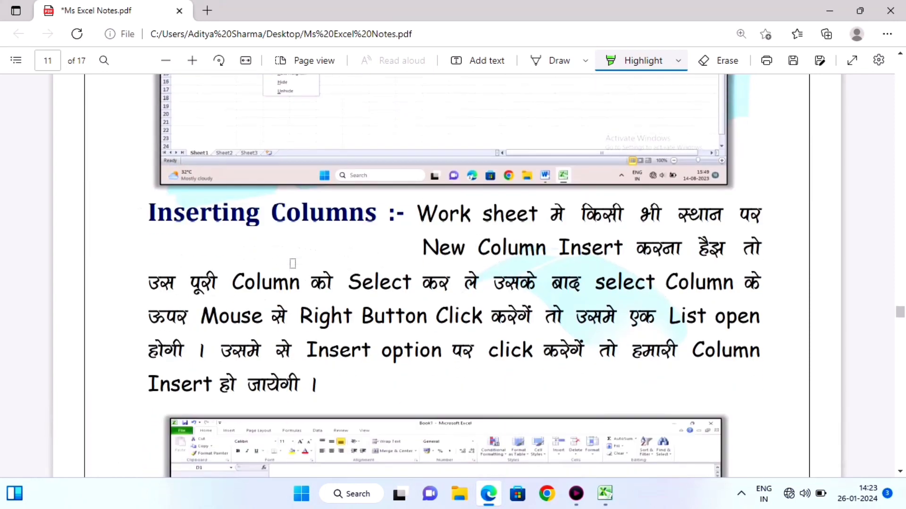
{"action": "scroll", "coordinate": [293, 263], "scroll_direction": "down", "scroll_amount": 2}
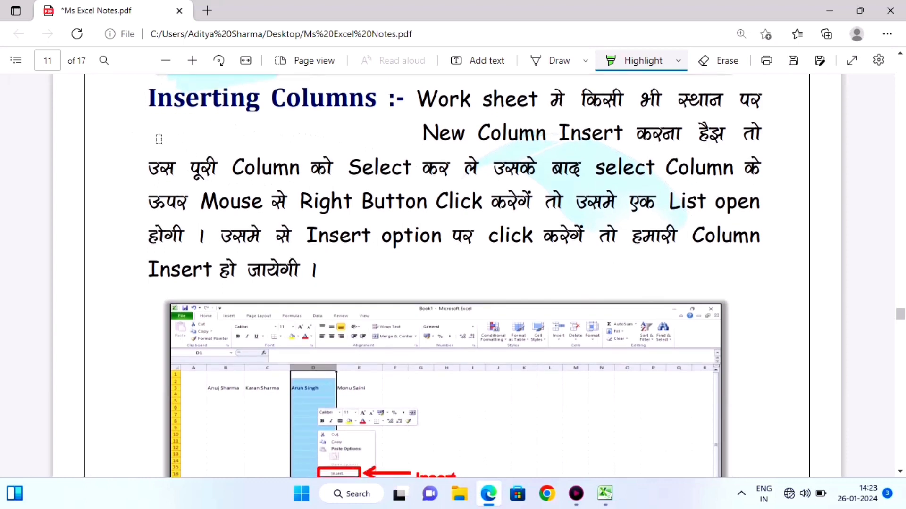
{"action": "left_click_drag", "start_coordinate": [148, 95], "coordinate": [402, 278]}
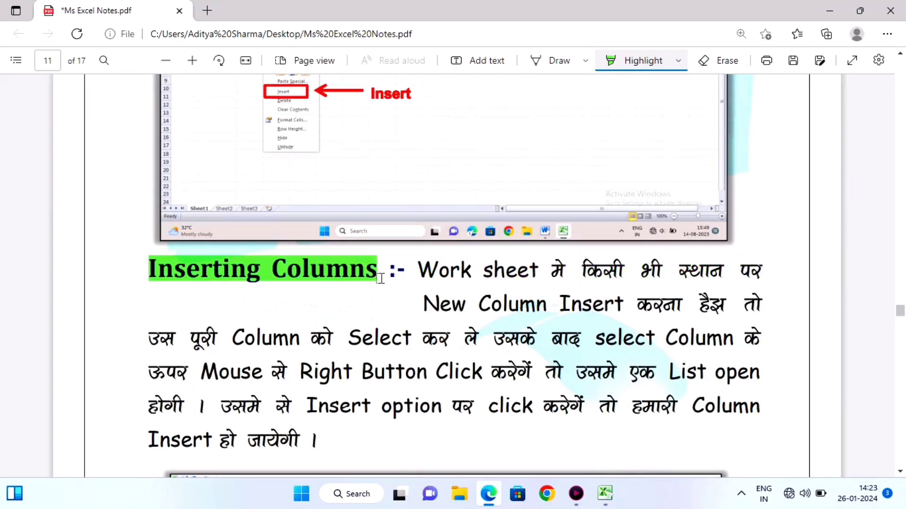
{"action": "scroll", "coordinate": [364, 304], "scroll_direction": "down", "scroll_amount": 3}
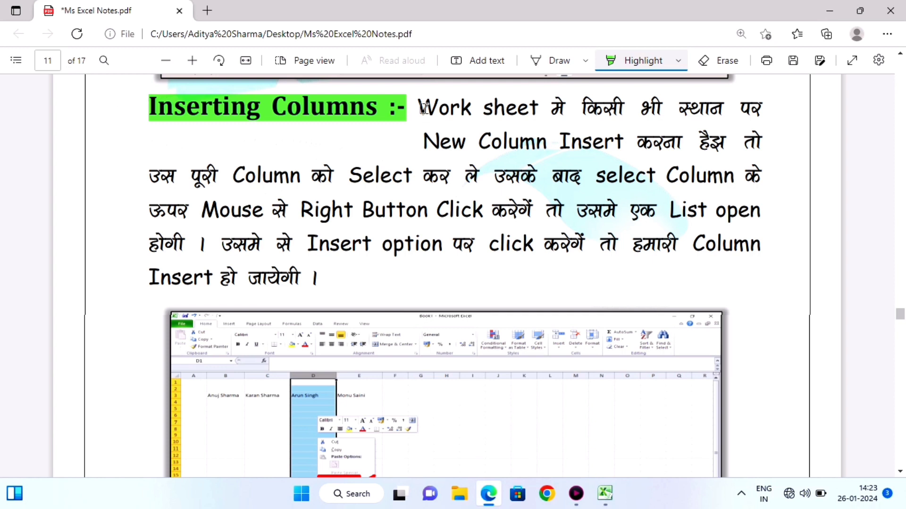
Highlight every line of the Inserting Columns paragraph in green, through 'Insert हो जायेगी ।'
{"action": "left_click_drag", "start_coordinate": [421, 108], "coordinate": [760, 108]}
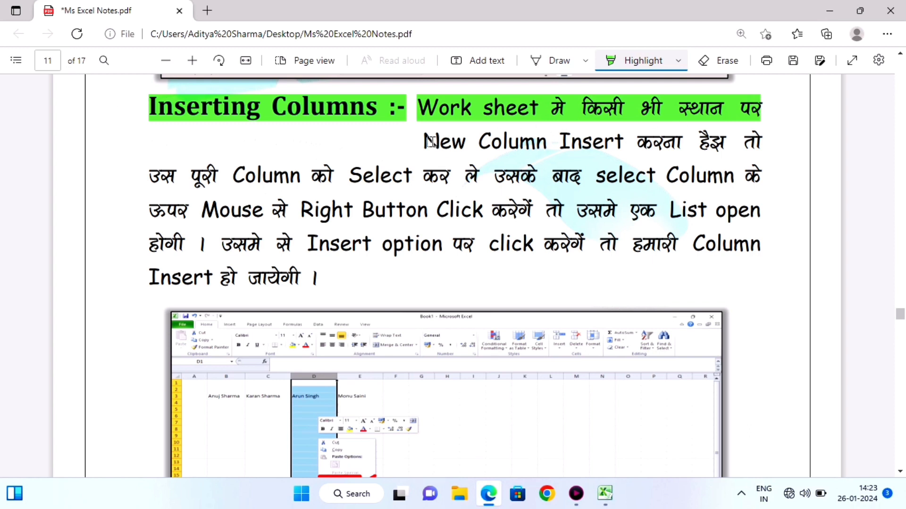
{"action": "left_click_drag", "start_coordinate": [424, 142], "coordinate": [758, 147]}
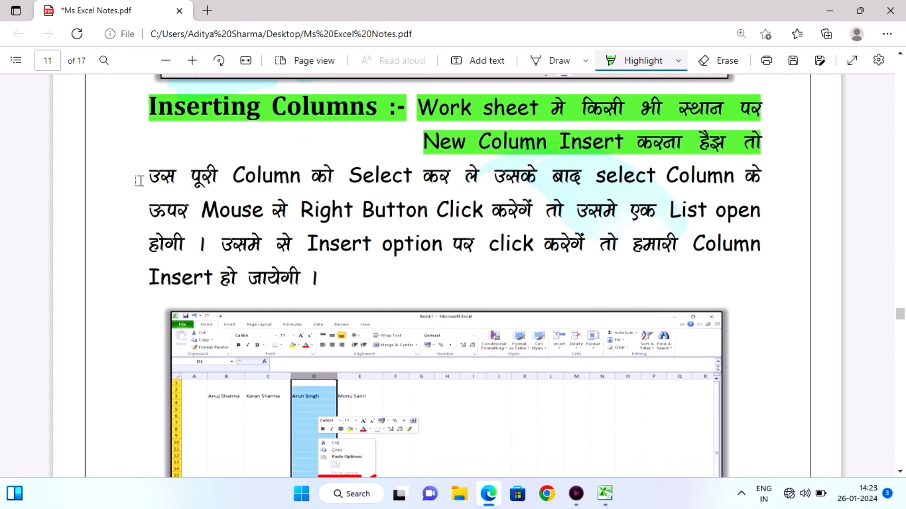
{"action": "left_click_drag", "start_coordinate": [154, 177], "coordinate": [478, 181]}
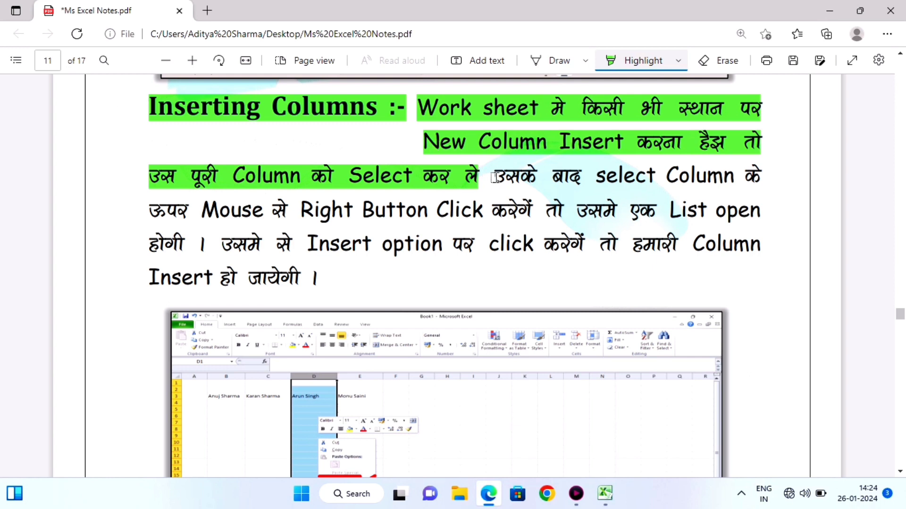
{"action": "left_click_drag", "start_coordinate": [494, 176], "coordinate": [760, 176]}
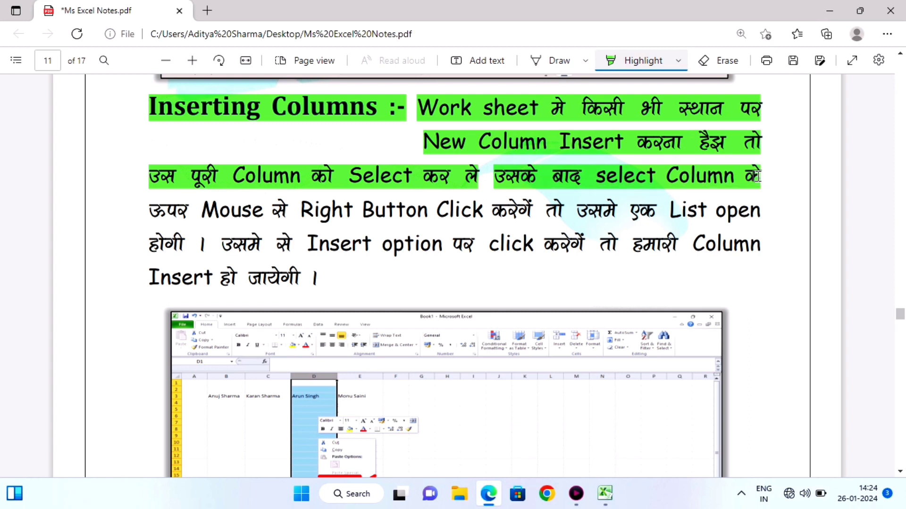
{"action": "left_click_drag", "start_coordinate": [149, 210], "coordinate": [533, 211]}
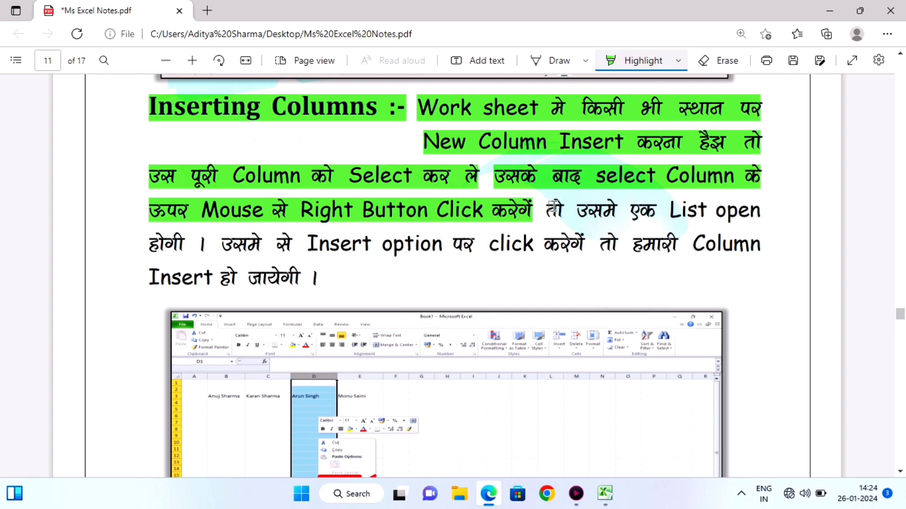
{"action": "left_click_drag", "start_coordinate": [547, 210], "coordinate": [759, 214]}
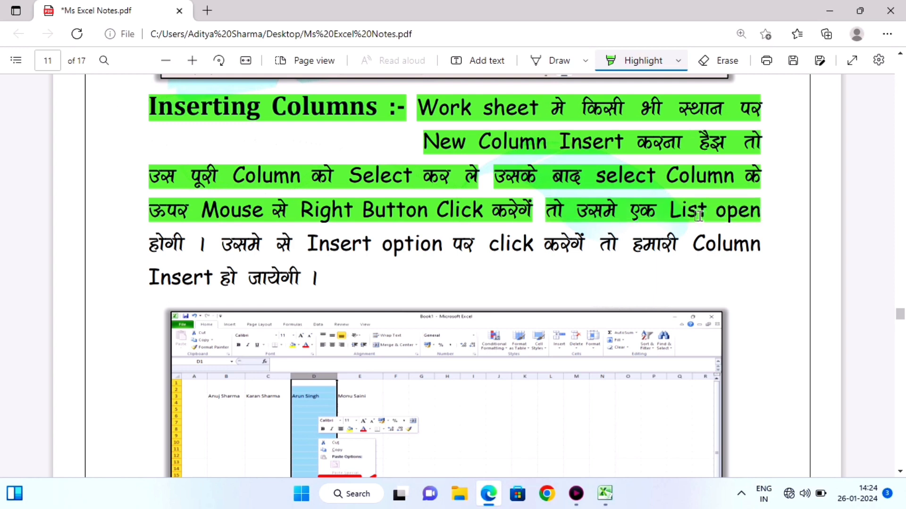
{"action": "left_click_drag", "start_coordinate": [150, 246], "coordinate": [587, 252]}
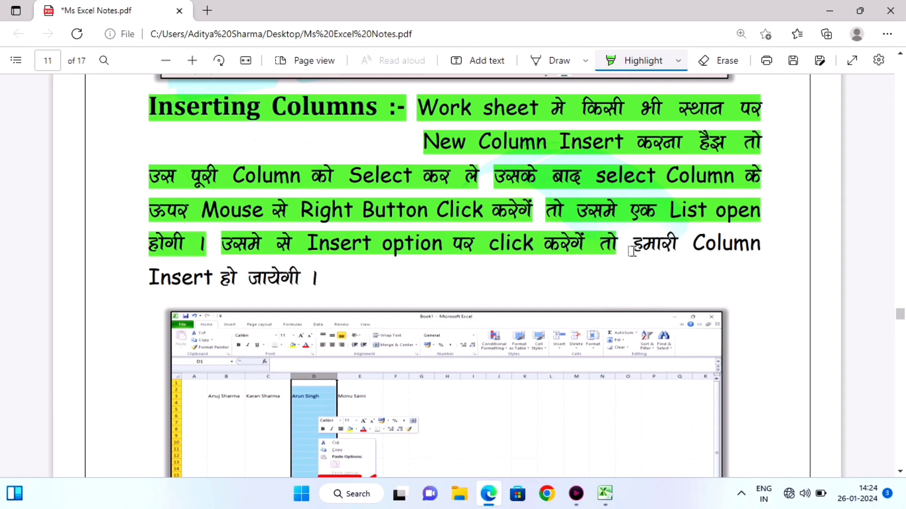
{"action": "left_click_drag", "start_coordinate": [588, 253], "coordinate": [763, 252]}
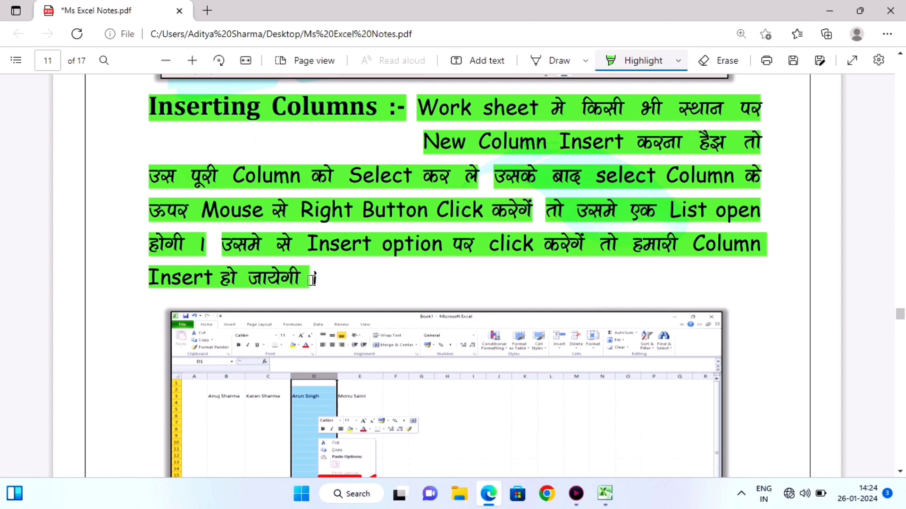
{"action": "left_click_drag", "start_coordinate": [277, 289], "coordinate": [317, 279]}
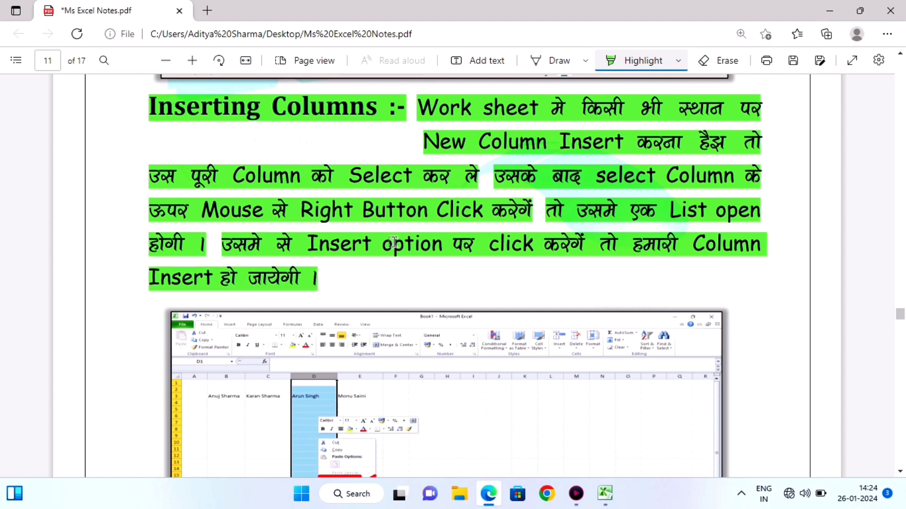
{"action": "scroll", "coordinate": [376, 284], "scroll_direction": "down", "scroll_amount": 3}
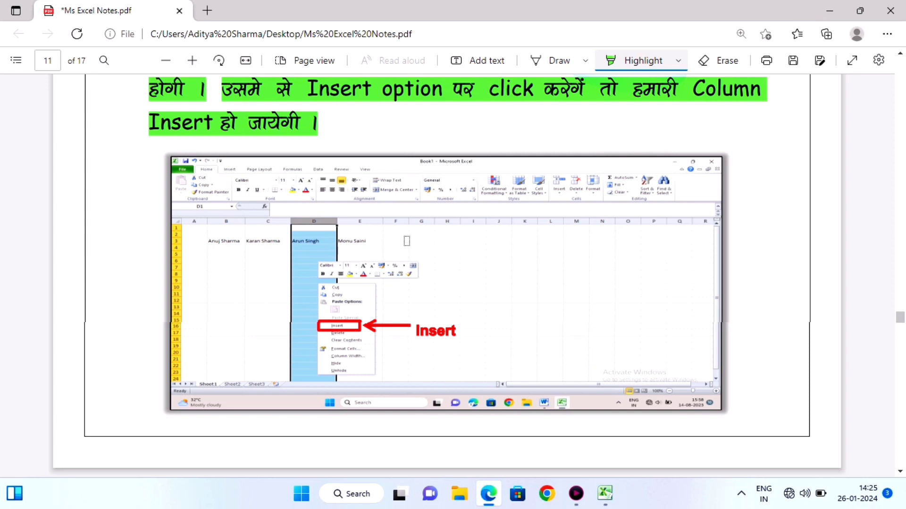
Move the date-time from C9 to D4 and the number from C10 to E4, widening column D
{"action": "key", "text": "alt+Tab"}
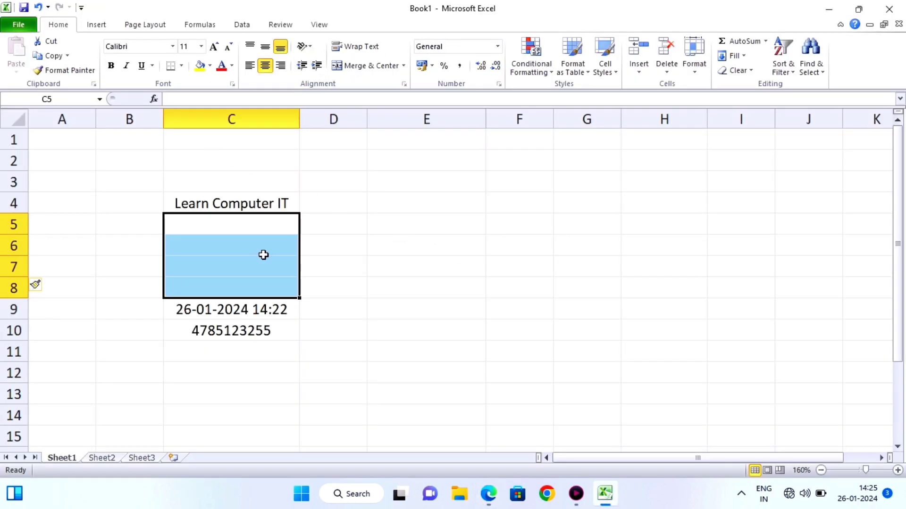
{"action": "left_click", "coordinate": [247, 308]}
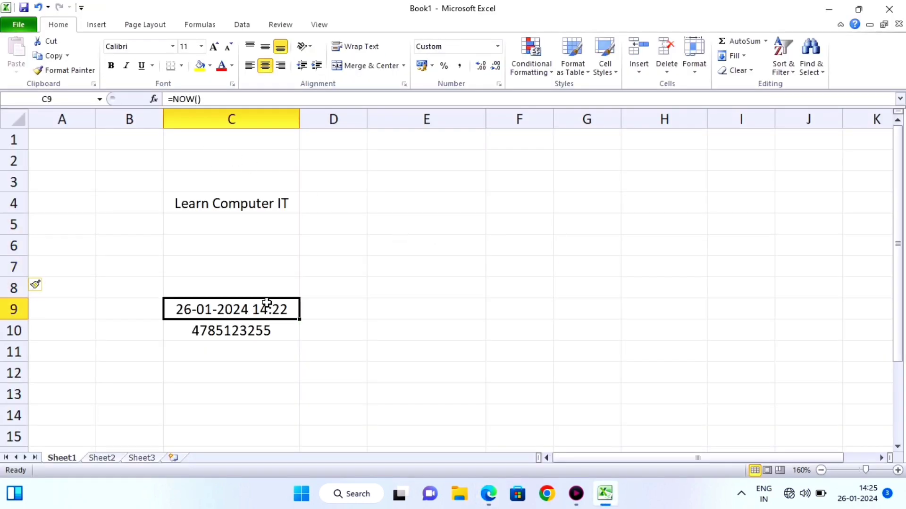
{"action": "left_click_drag", "start_coordinate": [264, 299], "coordinate": [333, 205]}
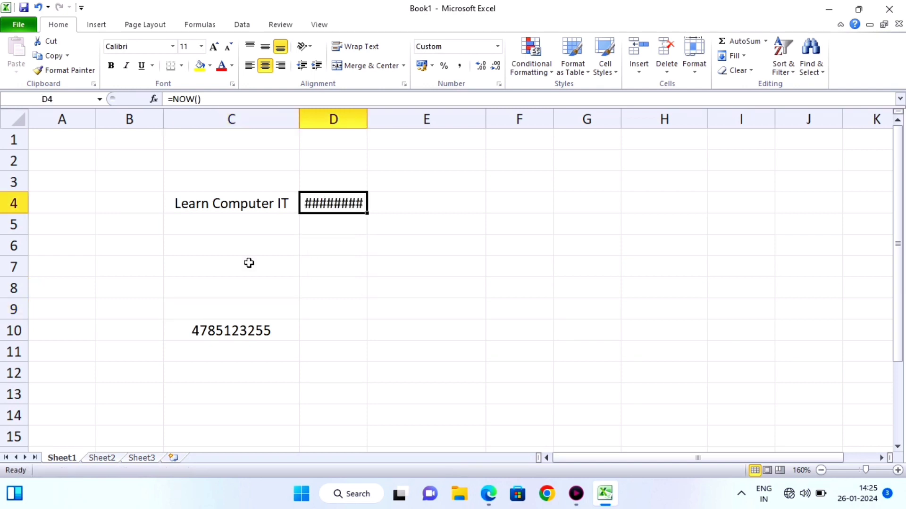
{"action": "left_click", "coordinate": [243, 324]}
{"action": "left_click_drag", "start_coordinate": [245, 323], "coordinate": [392, 208]}
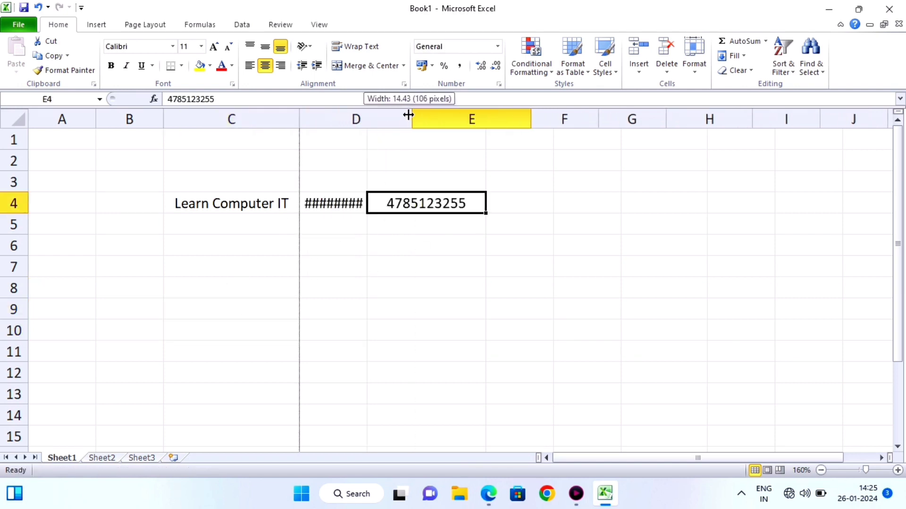
{"action": "left_click_drag", "start_coordinate": [363, 115], "coordinate": [460, 116]}
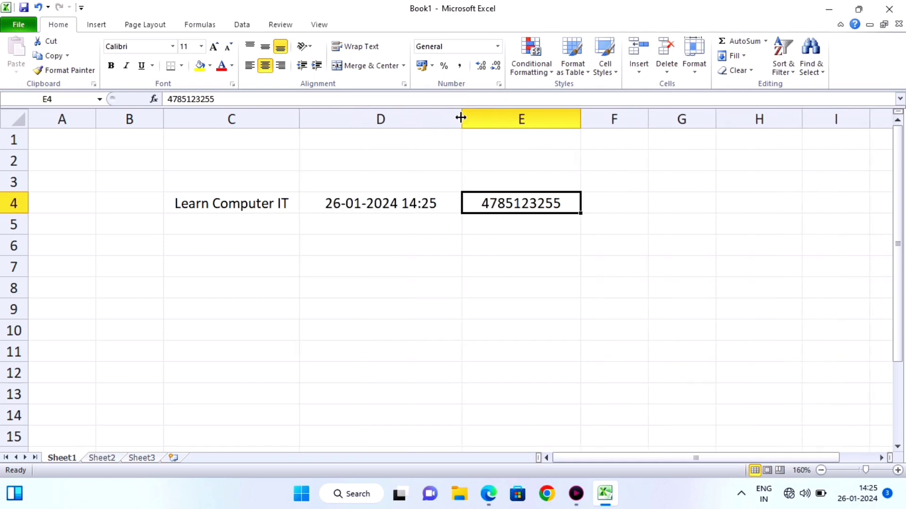
{"action": "left_click", "coordinate": [465, 222]}
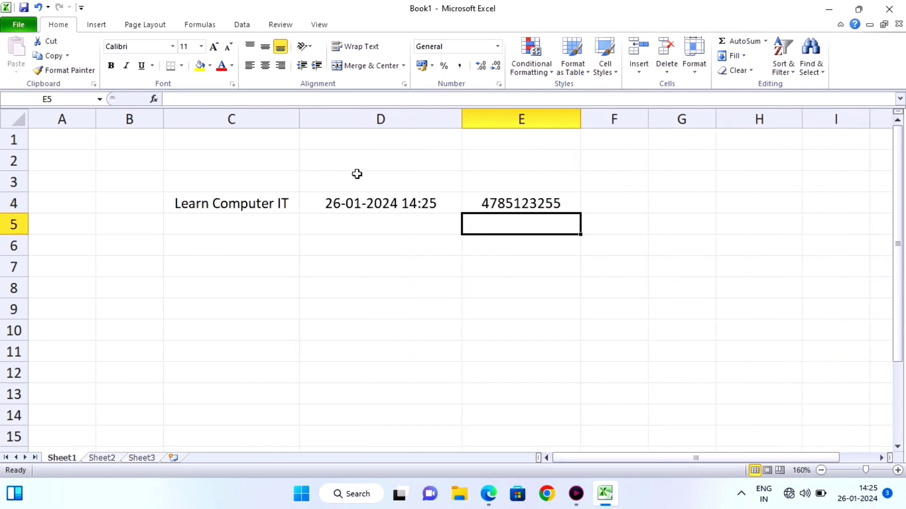
{"action": "left_click", "coordinate": [370, 119]}
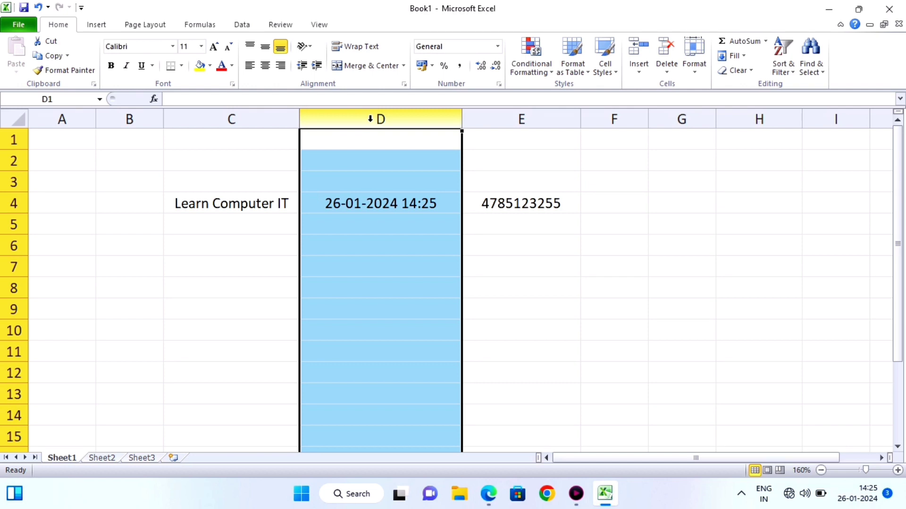
Insert an empty column D, shifting the date to E and the number to F
{"action": "right_click", "coordinate": [371, 120]}
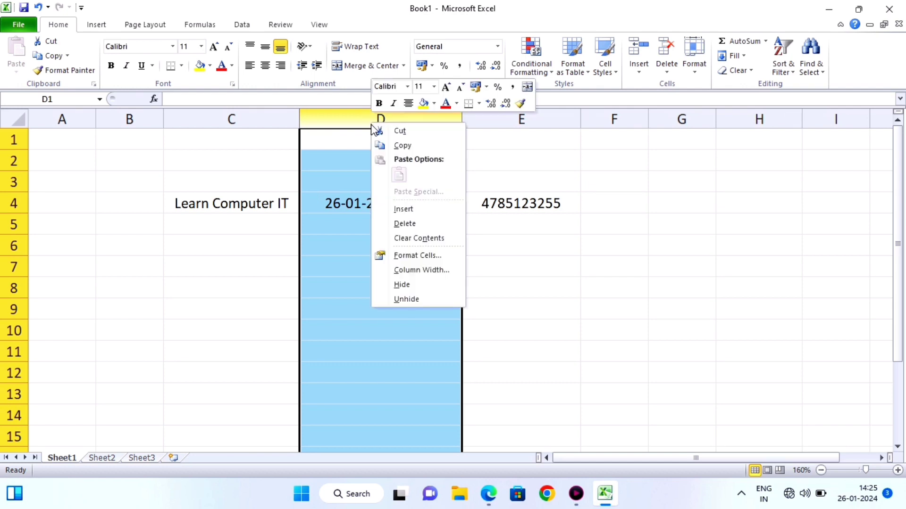
{"action": "left_click", "coordinate": [420, 210]}
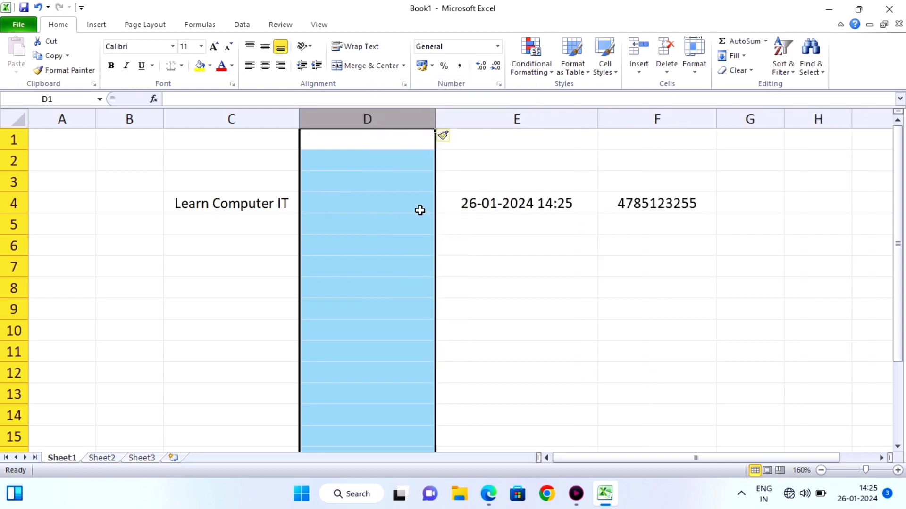
{"action": "left_click", "coordinate": [478, 236]}
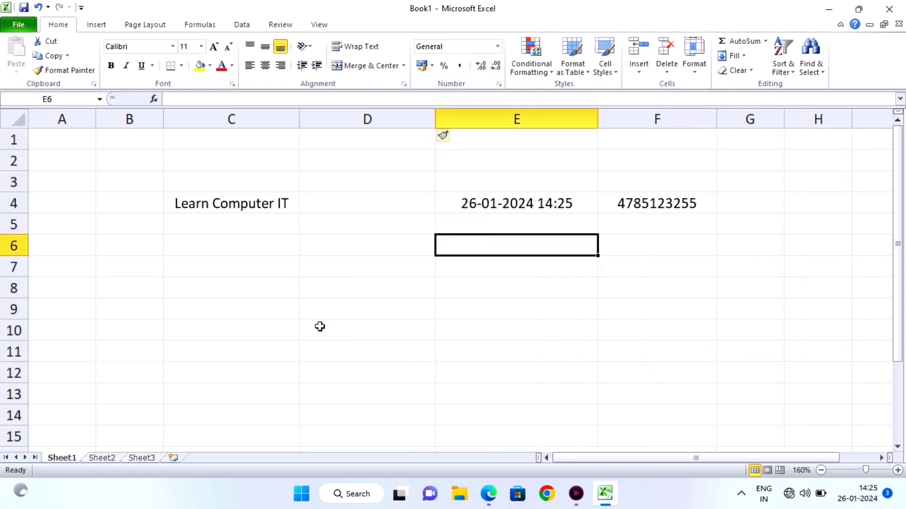
{"action": "left_click", "coordinate": [387, 119]}
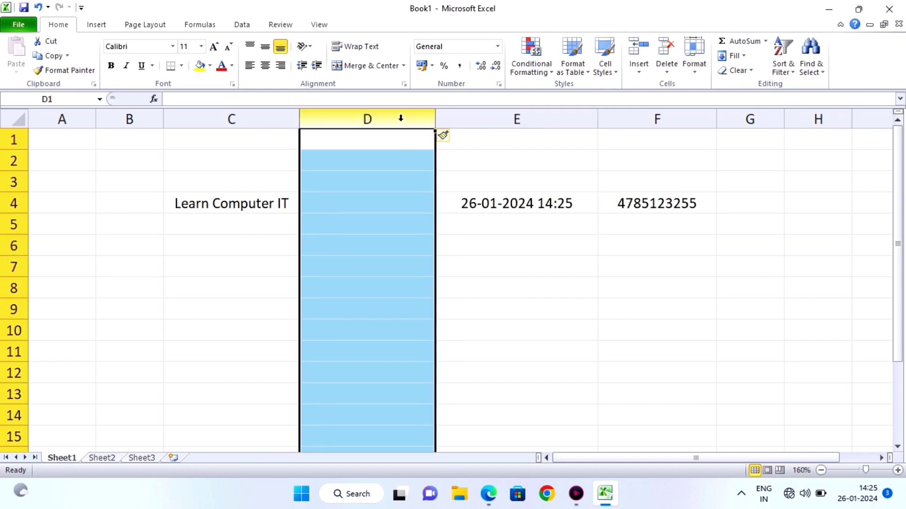
{"action": "left_click", "coordinate": [493, 118]}
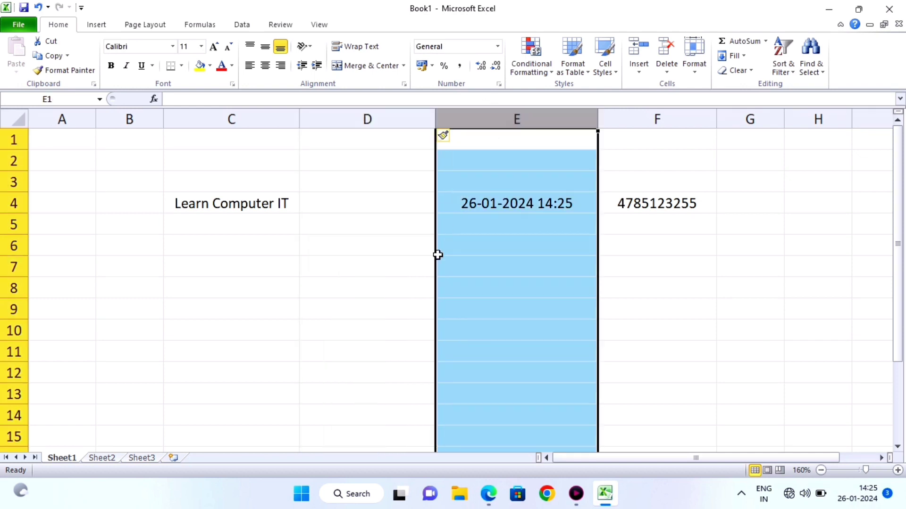
{"action": "key", "text": "alt+Tab"}
{"action": "scroll", "coordinate": [430, 269], "scroll_direction": "up", "scroll_amount": 2}
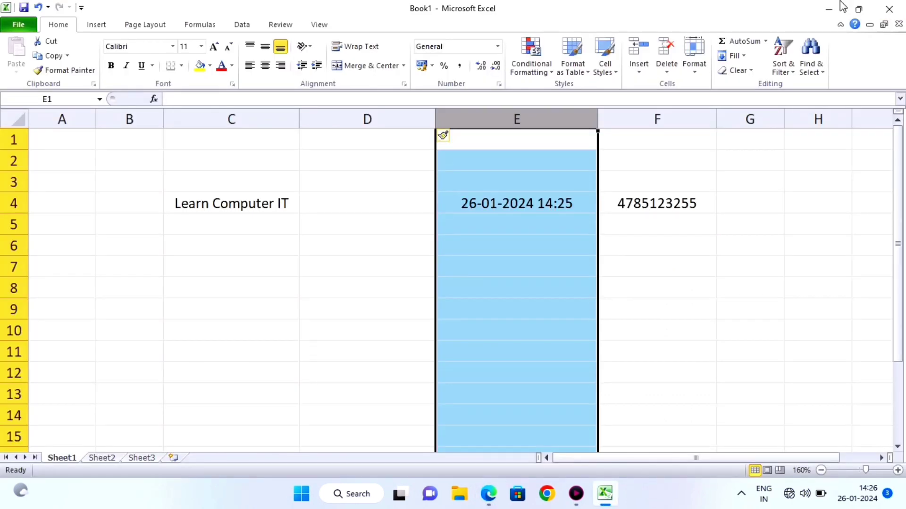
Minimise the Excel Book1 window so the desktop shows
{"action": "left_click", "coordinate": [844, 5]}
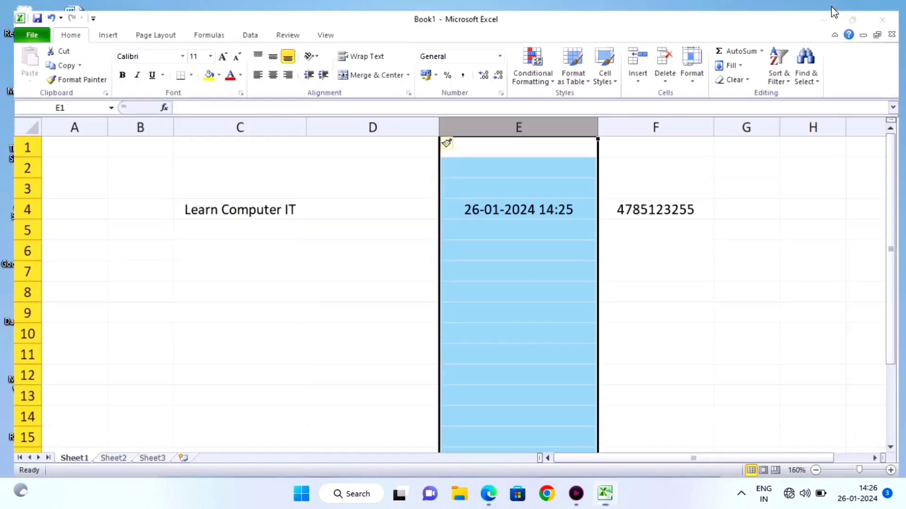